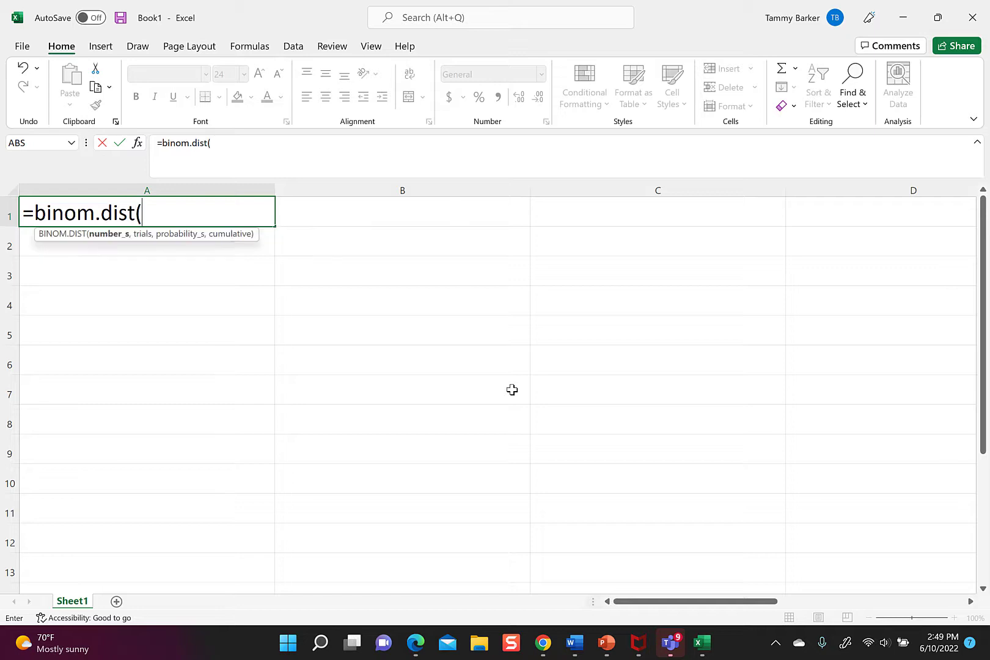
Complete the BINOM.DIST formula in cell A1 with 4 successes, 10 trials, probability .38 and cumulative False.
text(4,10, )
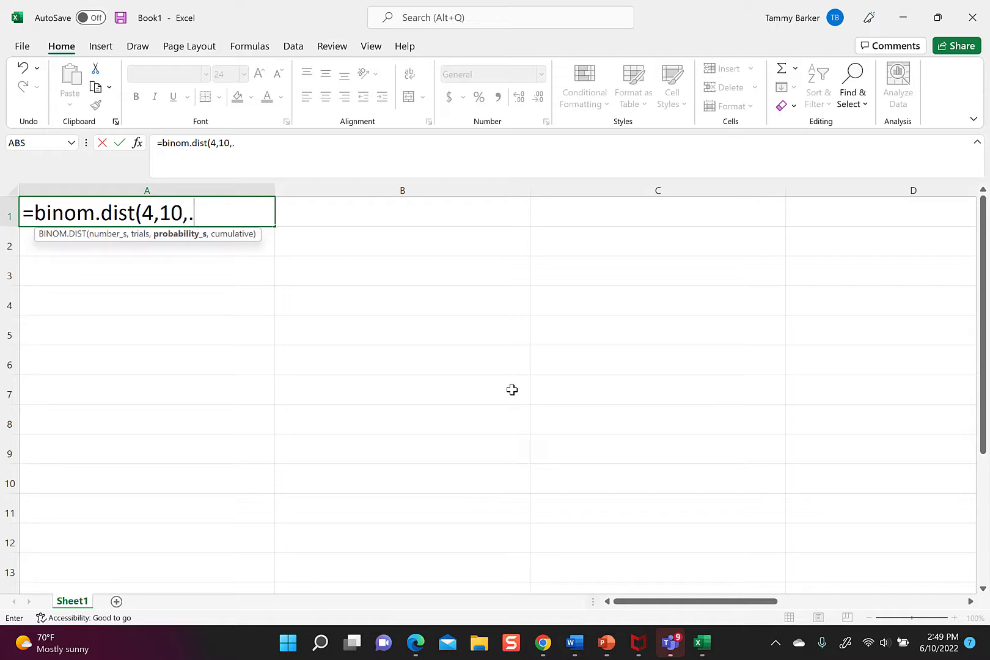
text(38,)
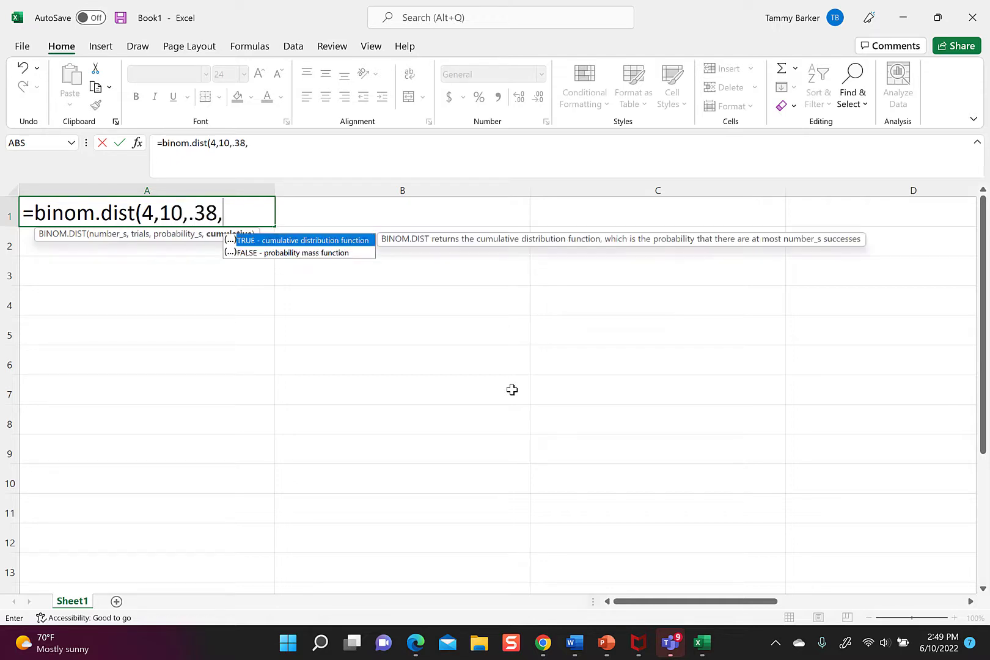
text(False))
key(Return)
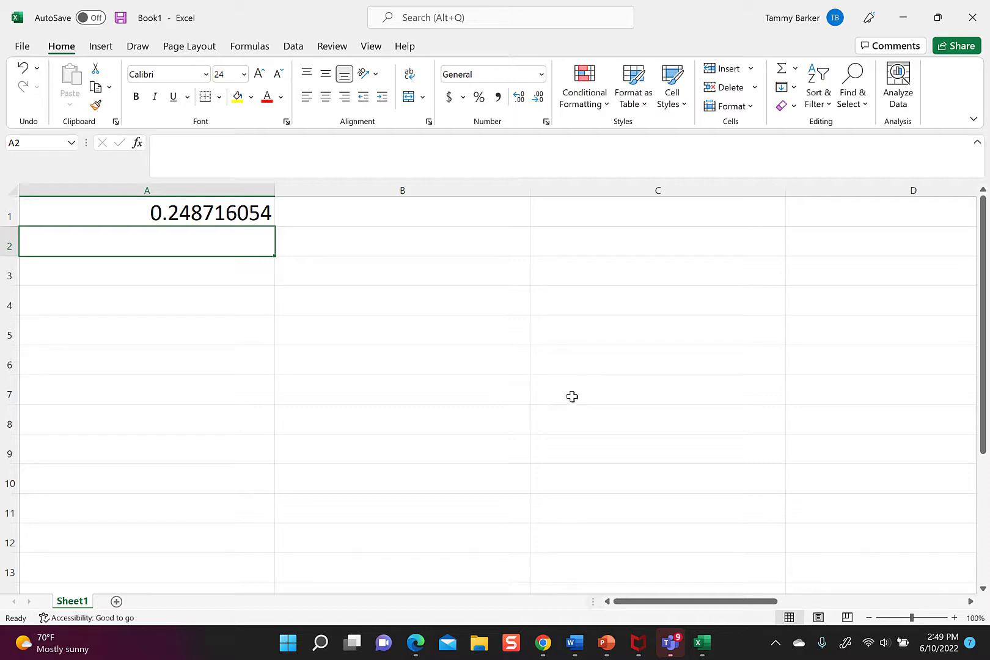
Switch to Desmos in Chrome and enter binomialdist(30,.24) as the first expression.
click(543, 643)
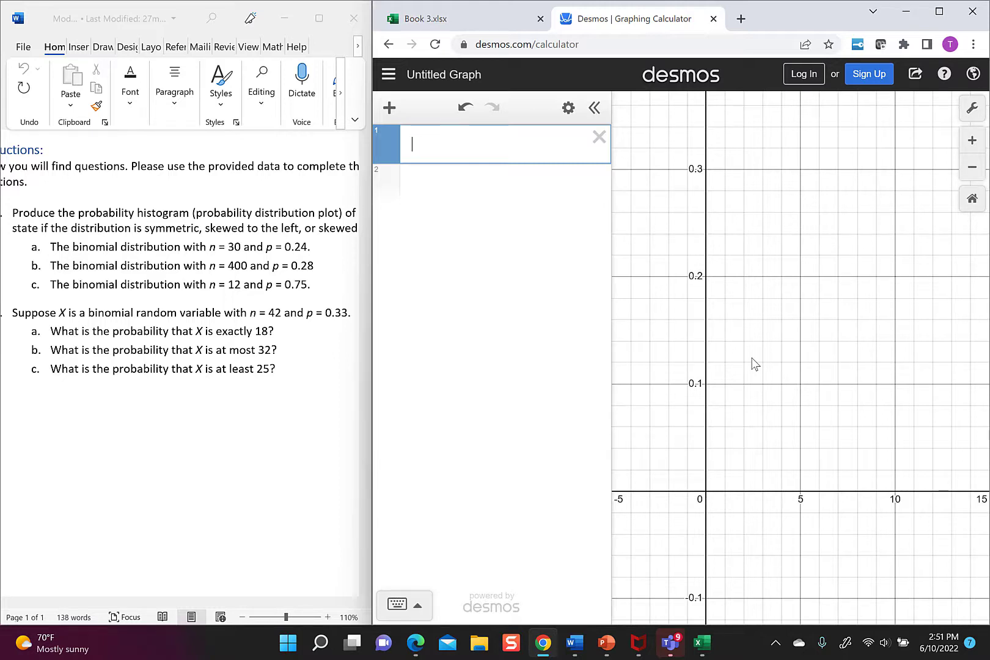
text(bi)
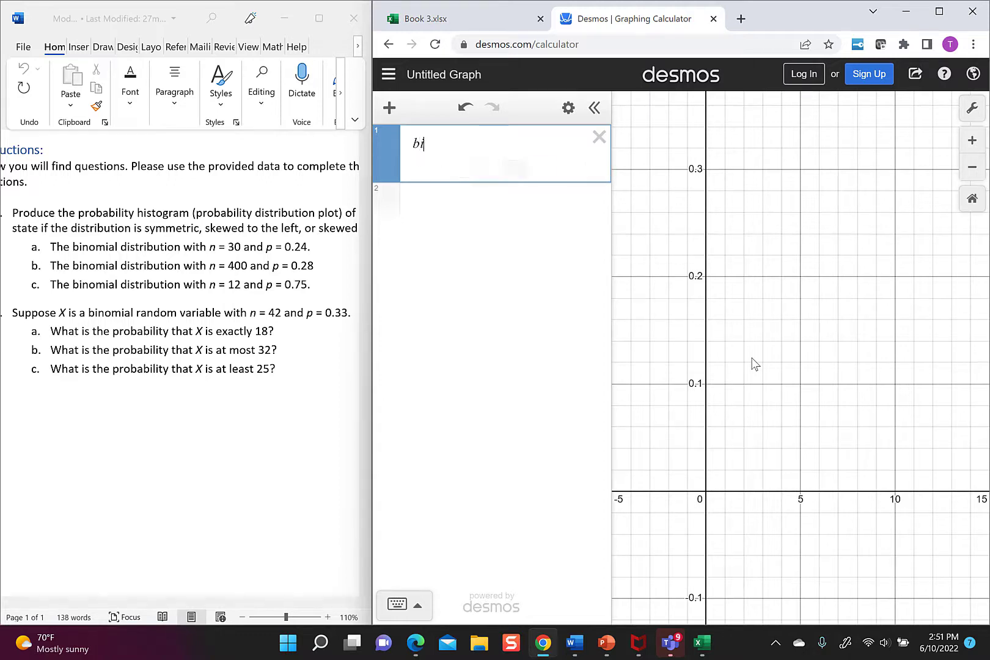
text(nomai)
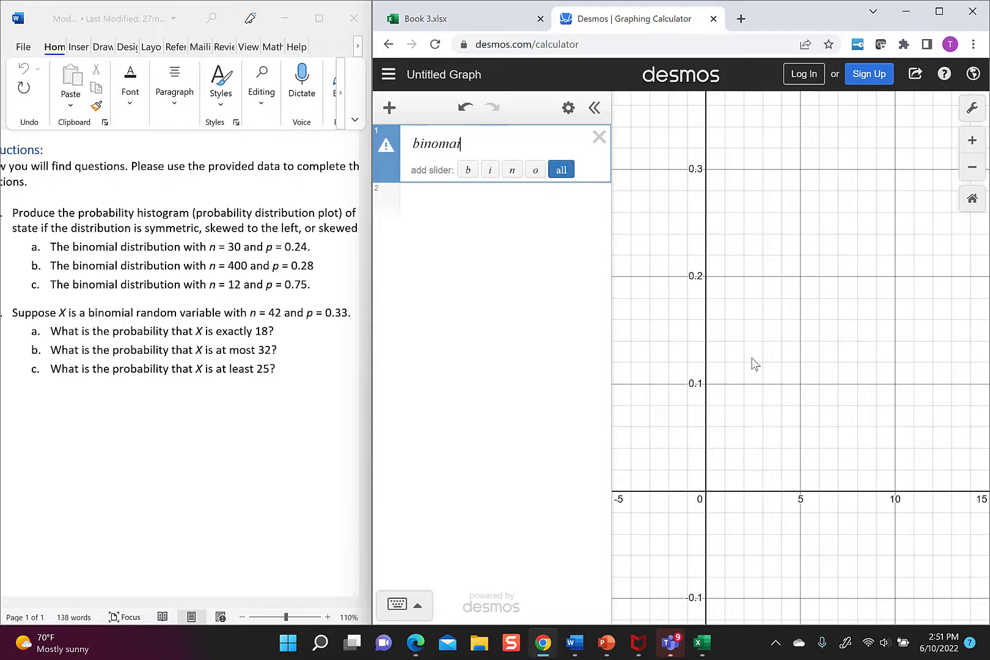
text(ldist()
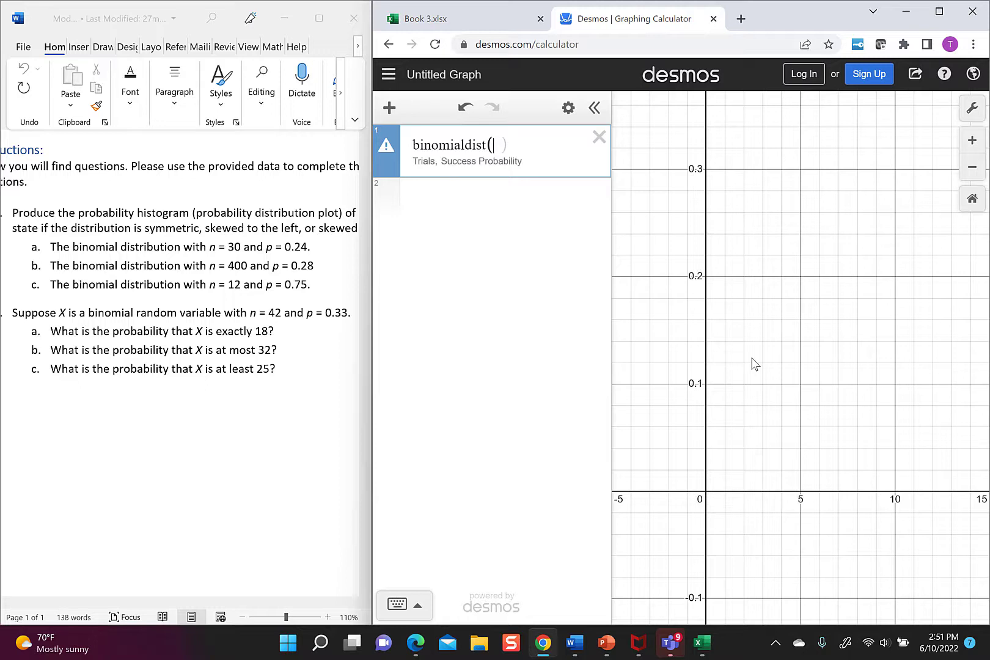
text(30)
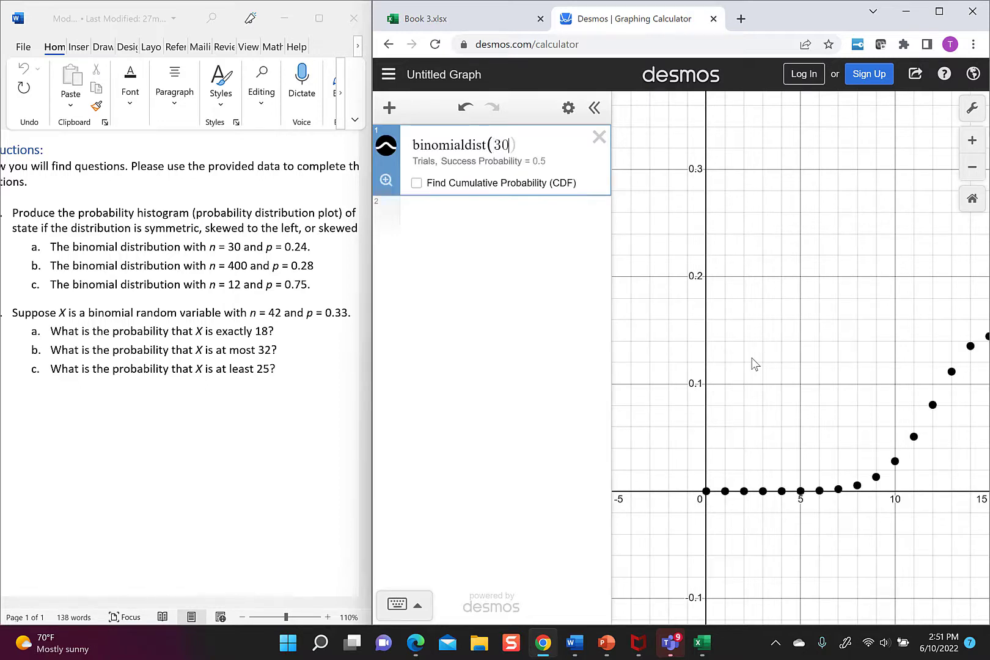
text(,.)
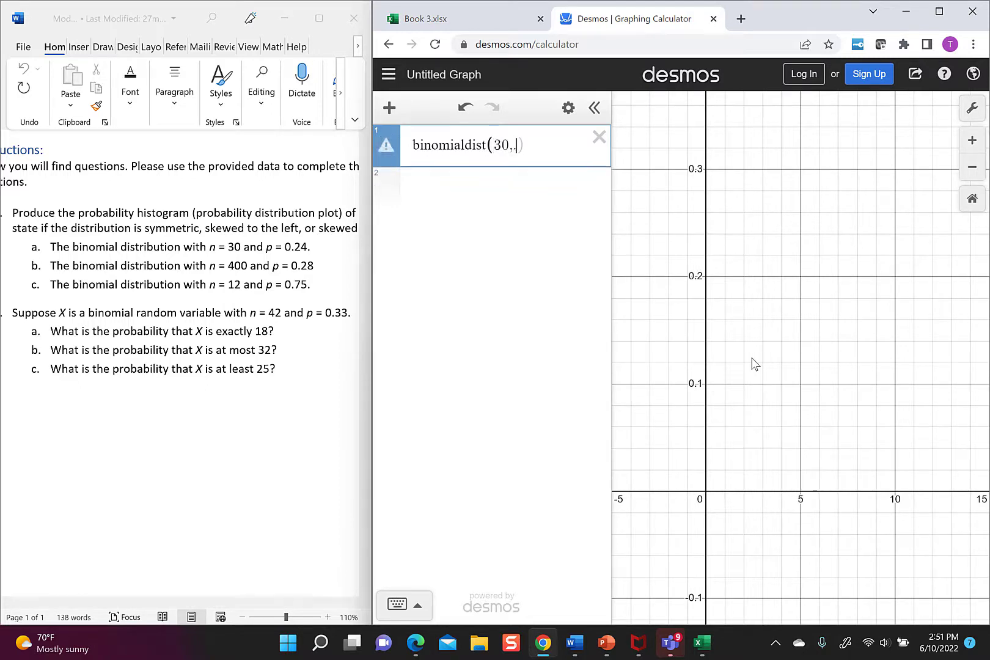
text(24))
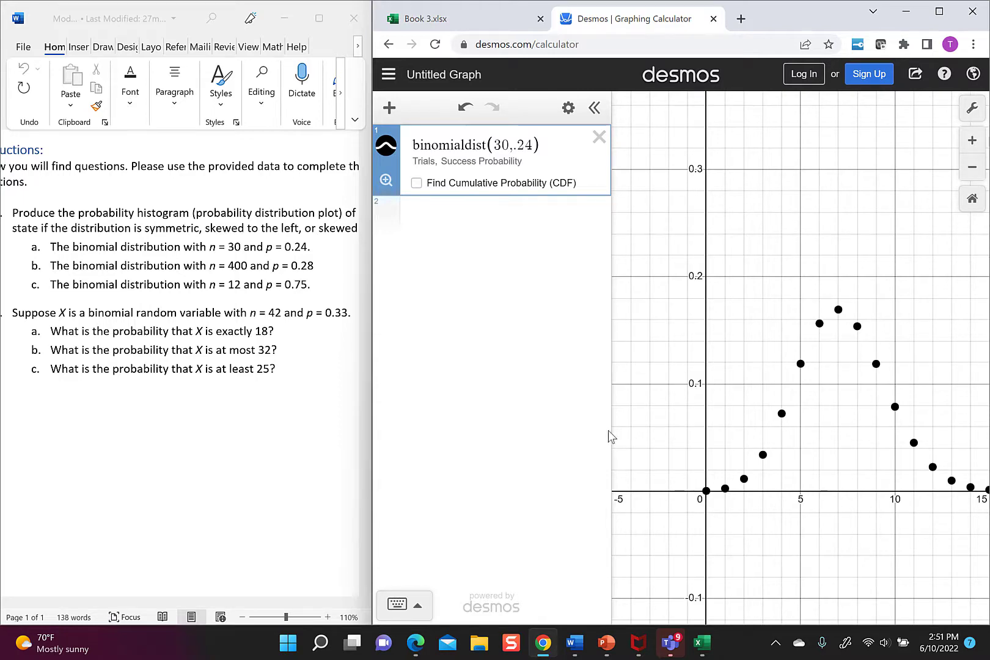
Enable Find Cumulative Probability (CDF) for the distribution and fit the enlarged graph to all its points.
drag(613, 428, 514, 437)
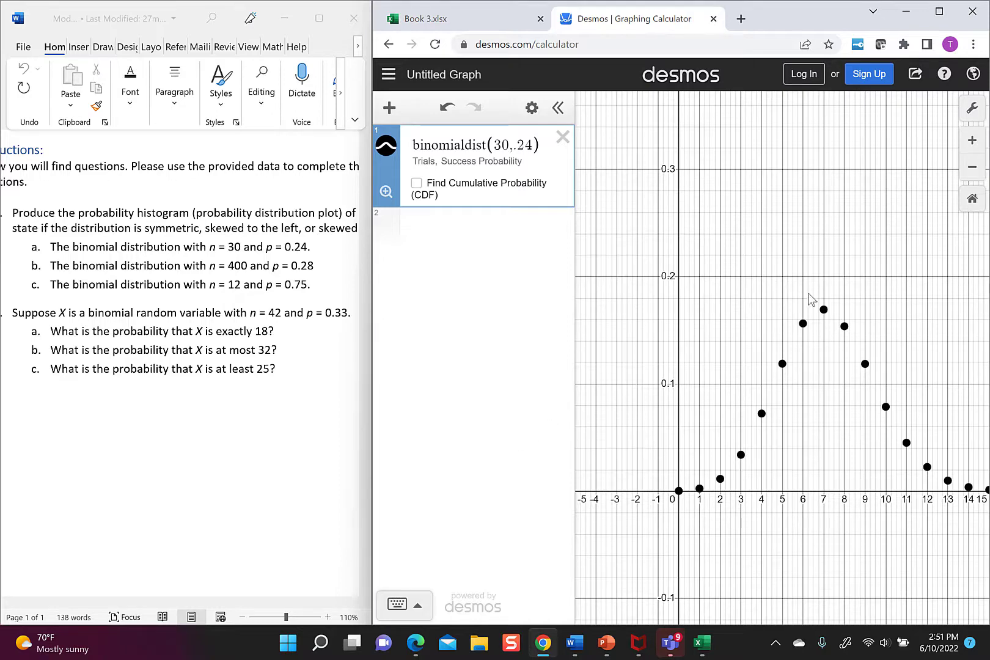
click(418, 184)
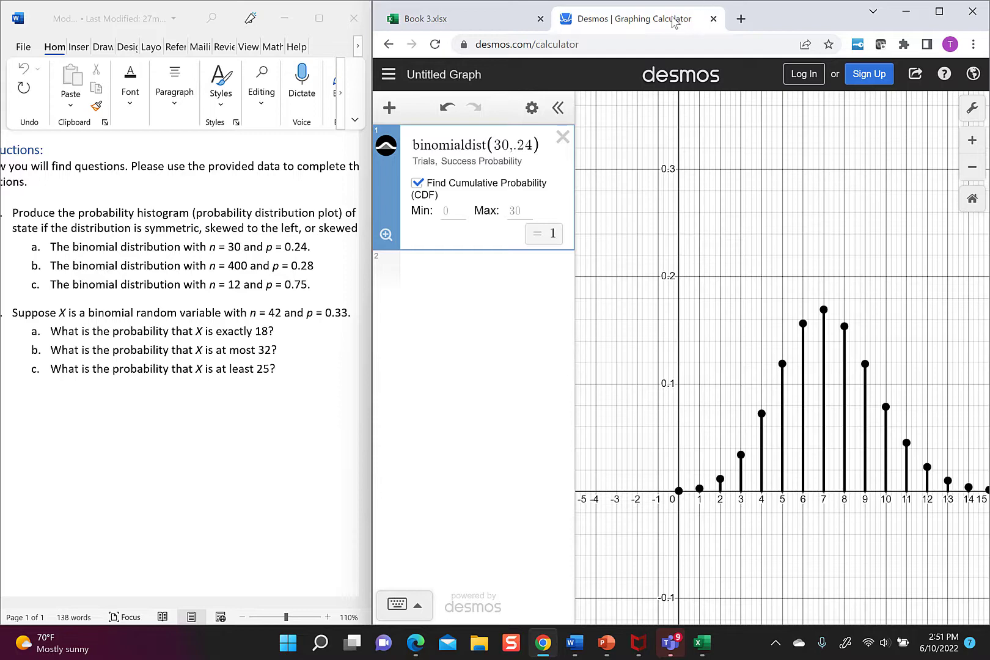
click(947, 15)
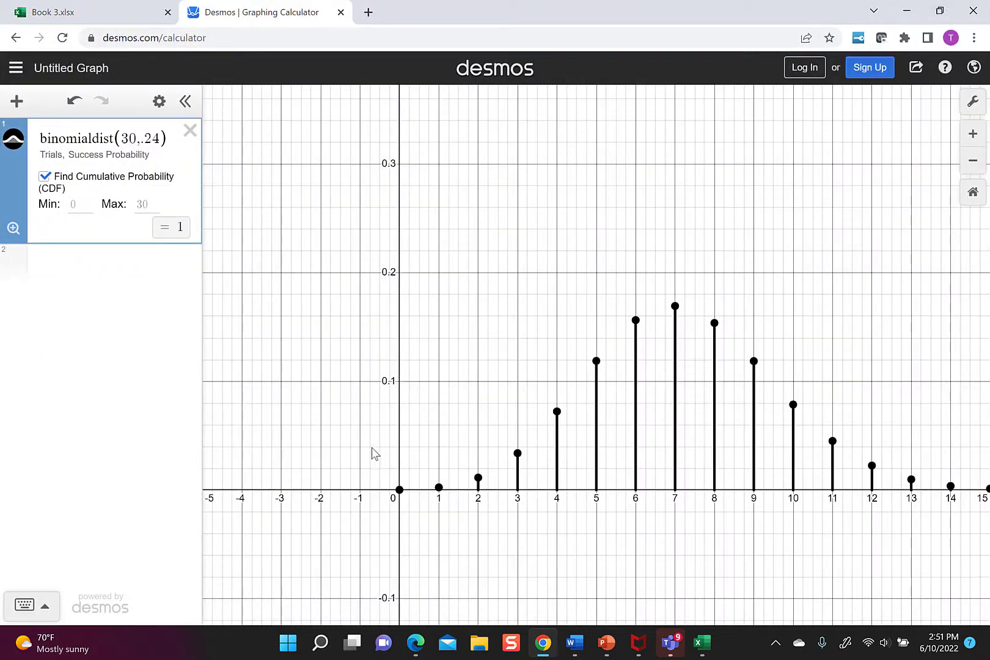
click(13, 230)
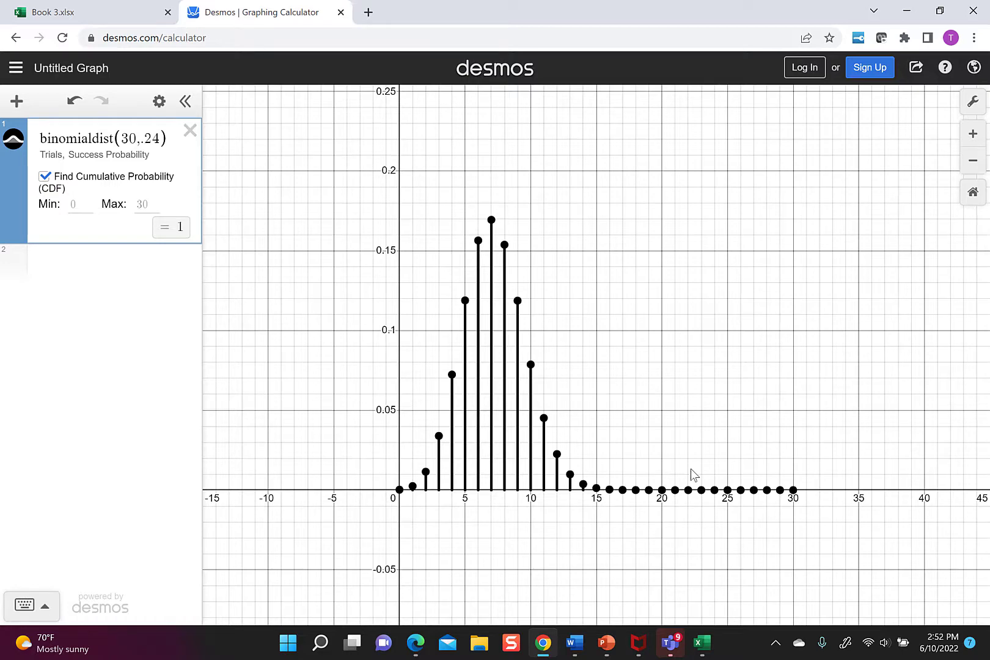
click(498, 247)
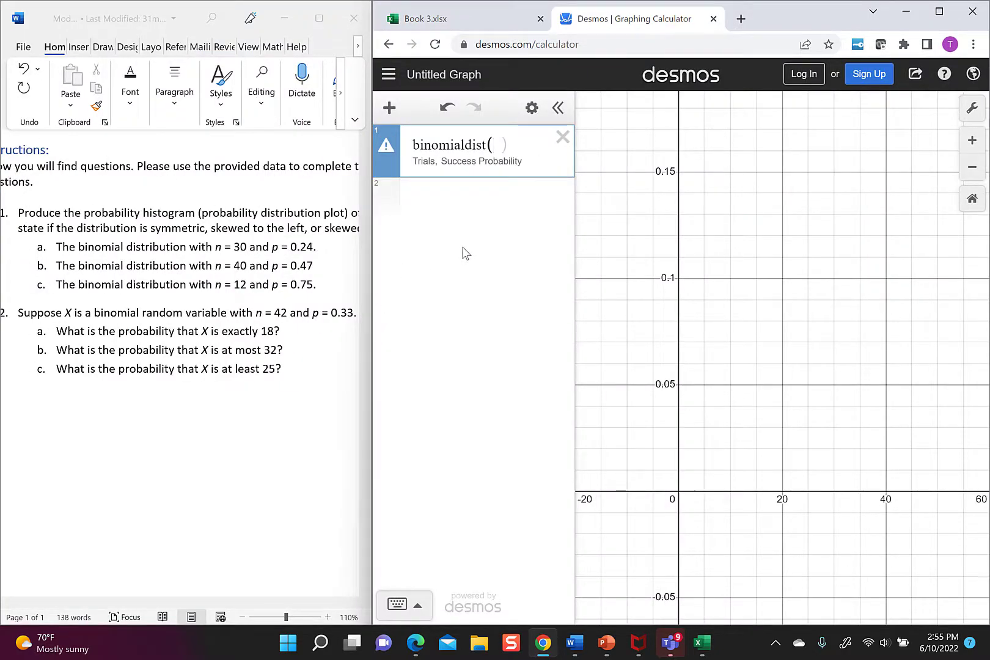
Plot the binomial distribution with 40 trials and a success probability of .47.
text(40)
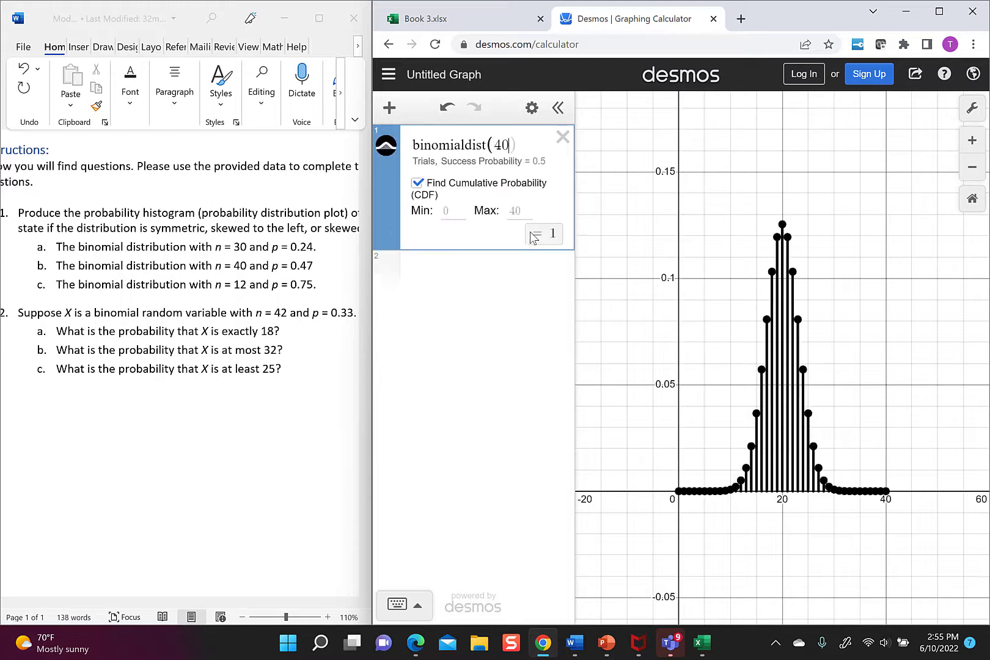
text(,)
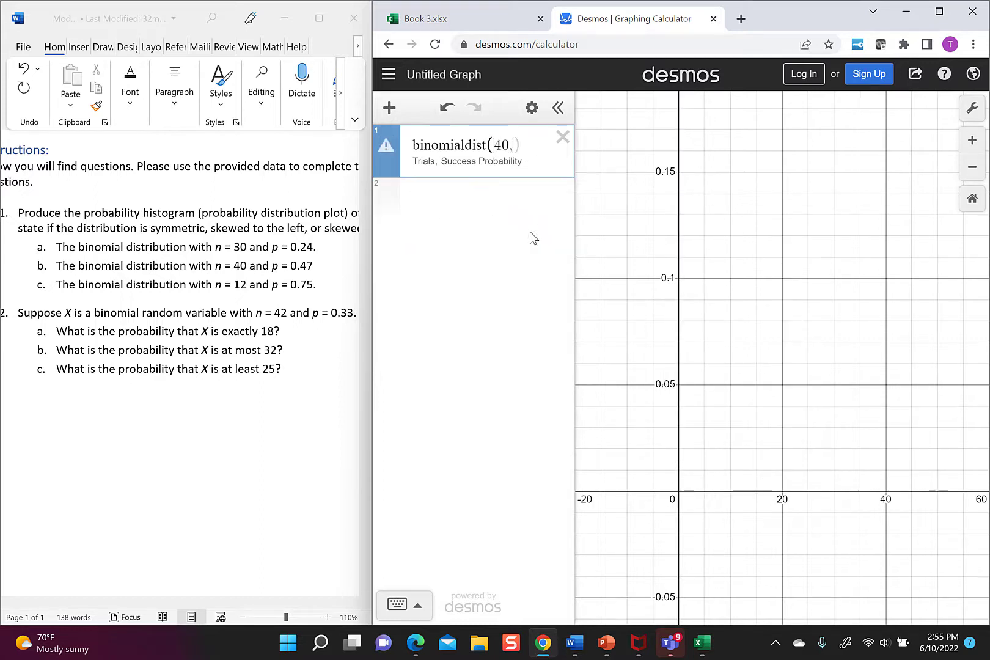
text(.47)
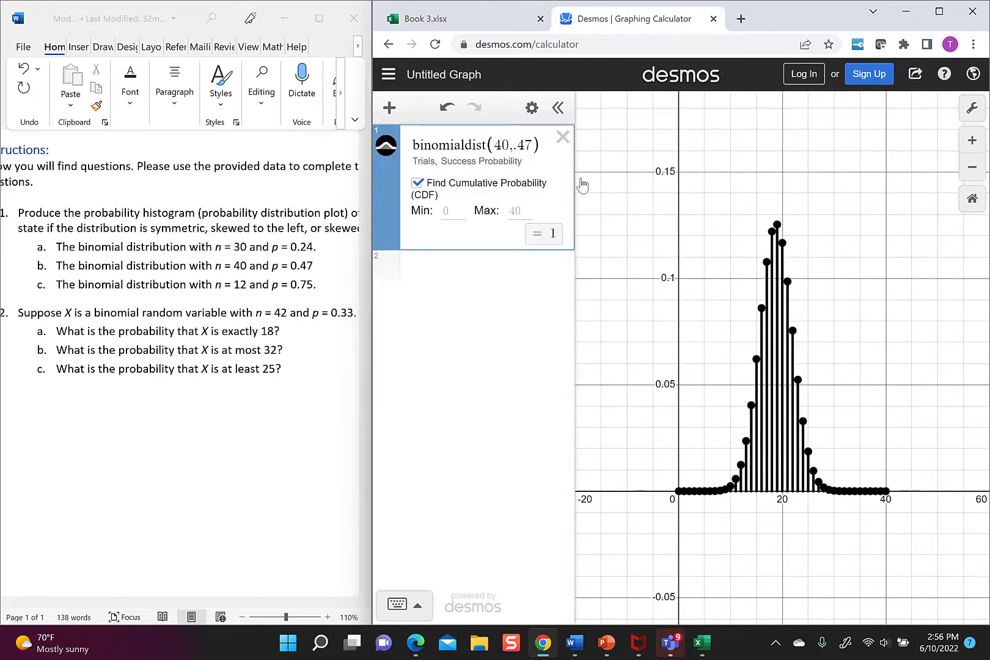
key(Return)
click(939, 11)
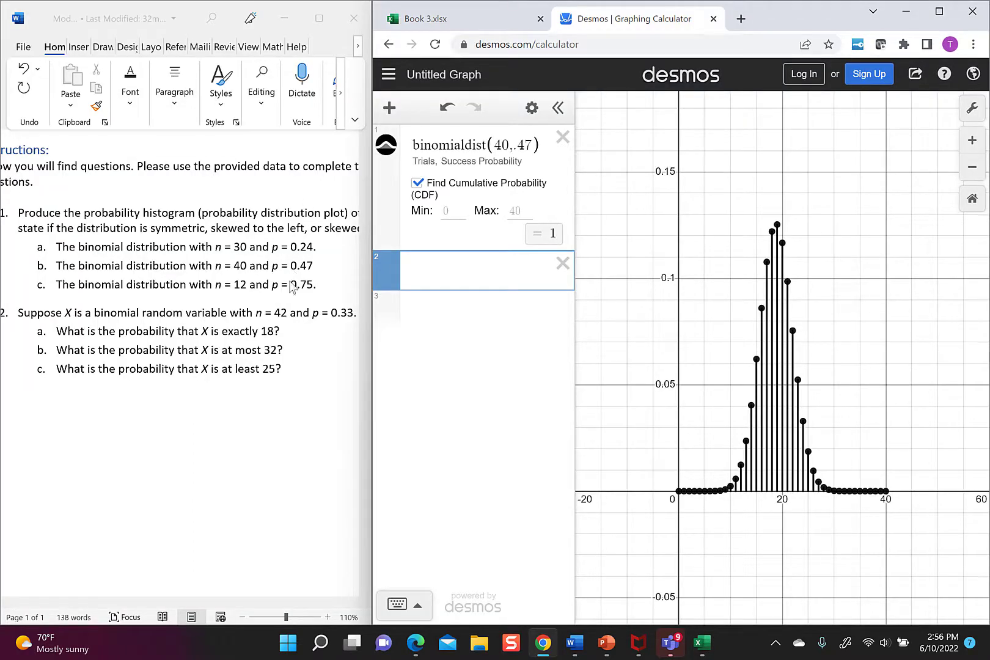
Change the binomialdist arguments to 12 trials and probability .75, and fit the graph to the distribution.
click(532, 139)
key(BackSpace)
key(BackSpace)
key(BackSpace)
key(BackSpace)
key(BackSpace)
key(BackSpace)
text(12,.75)
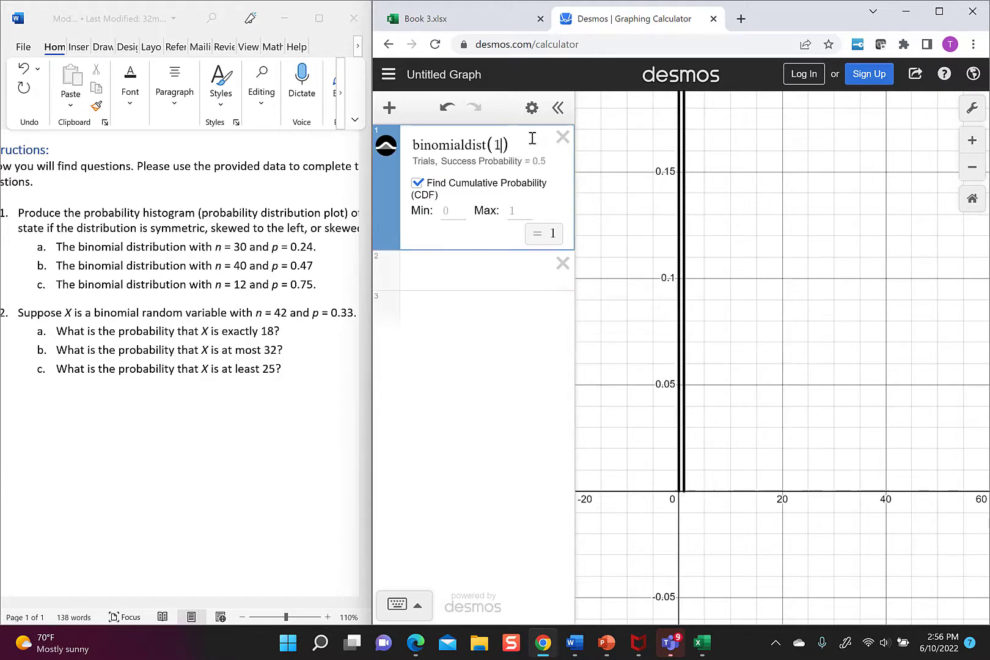
click(939, 11)
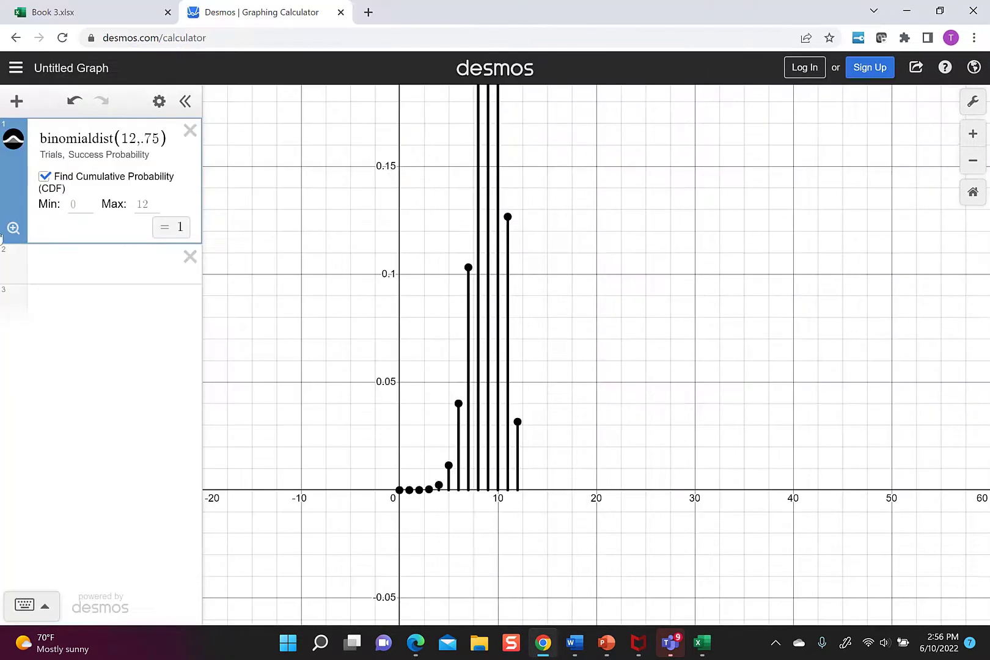
click(14, 230)
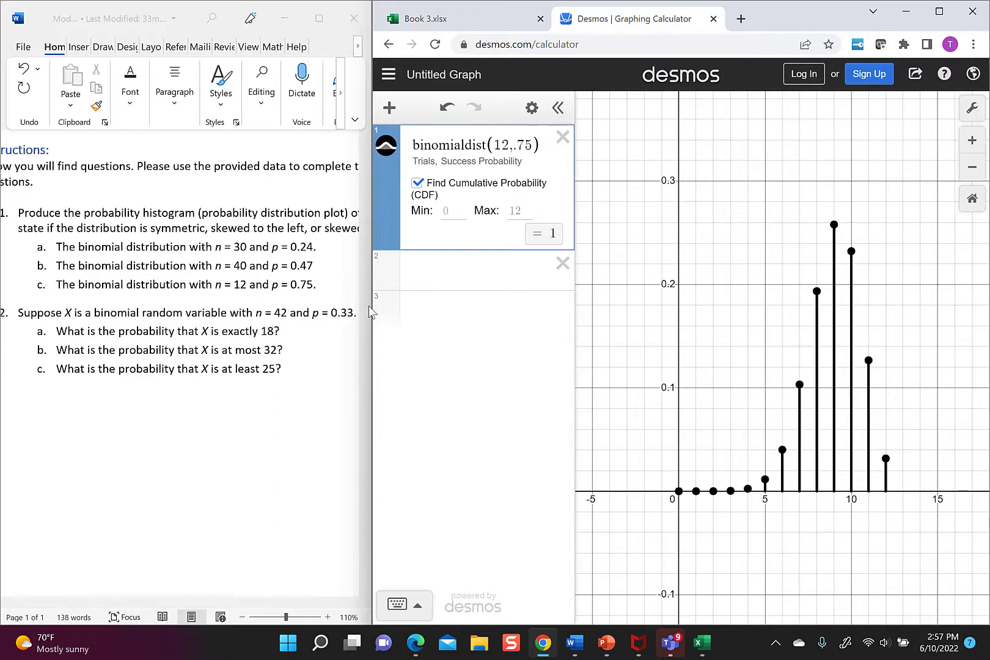
Change the binomialdist arguments to 42 trials and probability .33, and fit the graph to the distribution.
click(532, 144)
key(BackSpace)
key(BackSpace)
key(BackSpace)
key(BackSpace)
key(BackSpace)
key(BackSpace)
text(42,.33)
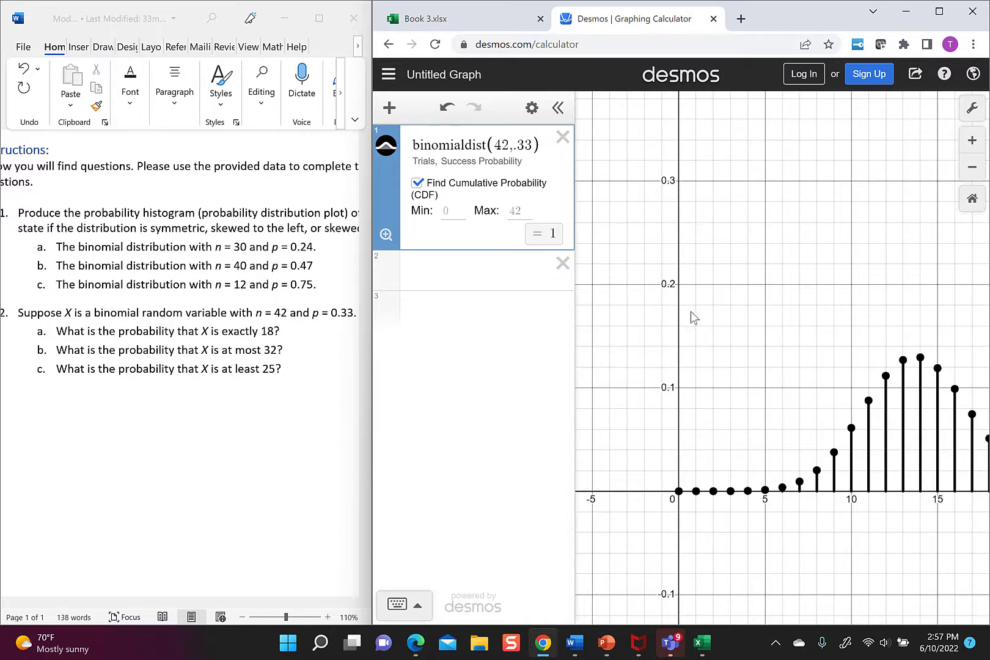
click(939, 11)
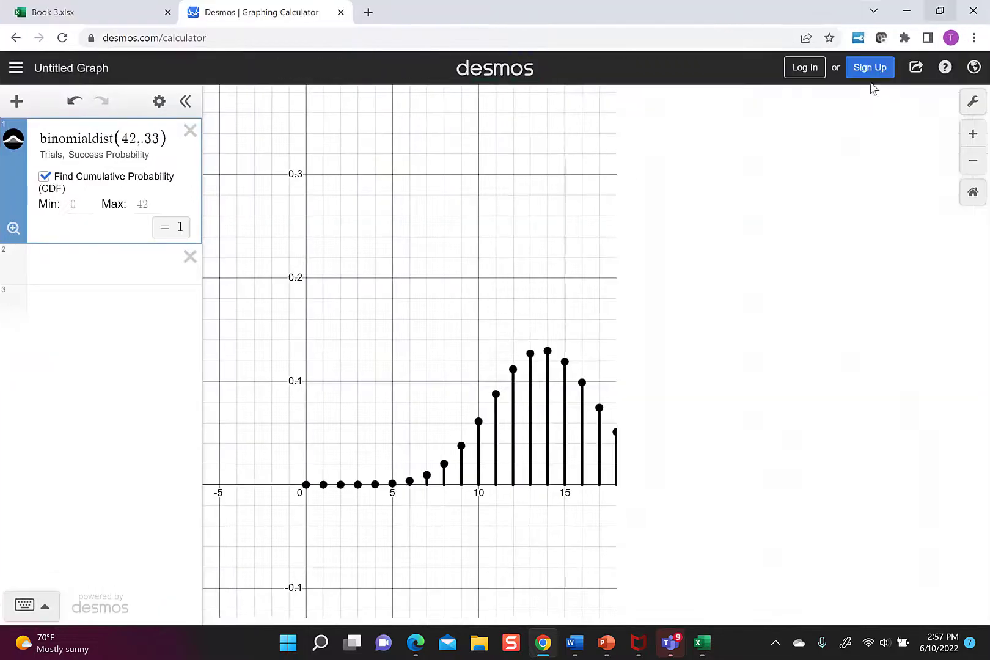
click(13, 229)
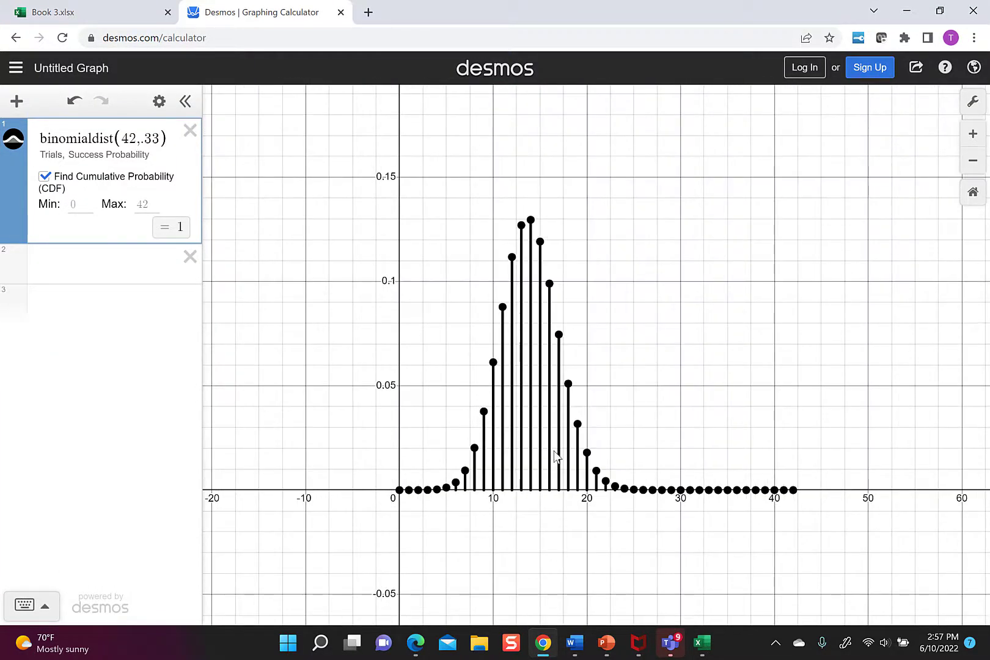
Find the probability that X is exactly 18 from its graph point and by setting the CDF minimum and maximum to 18.
click(559, 336)
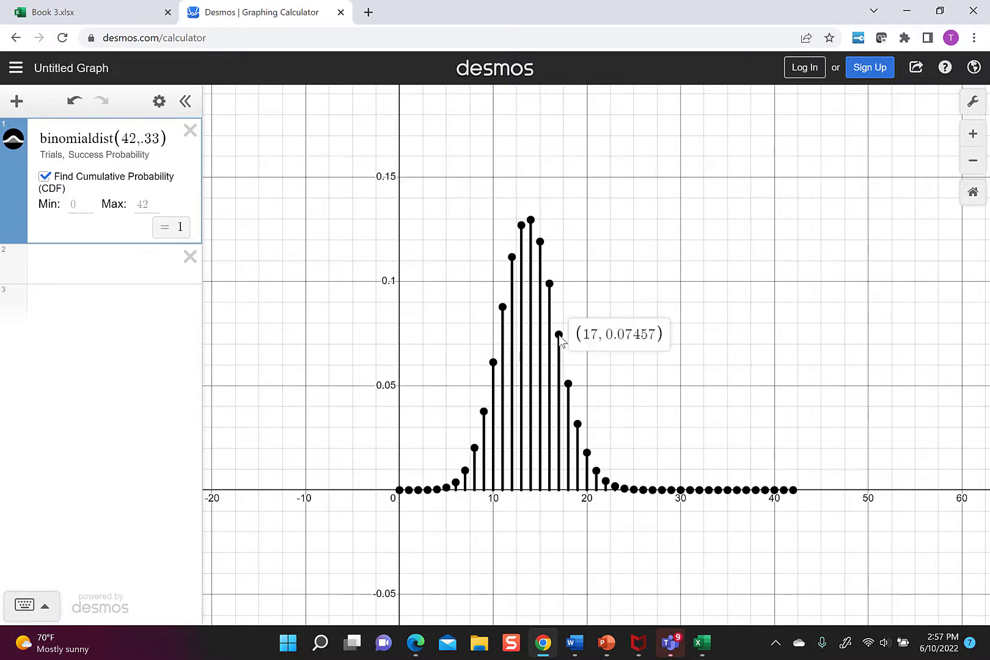
click(570, 386)
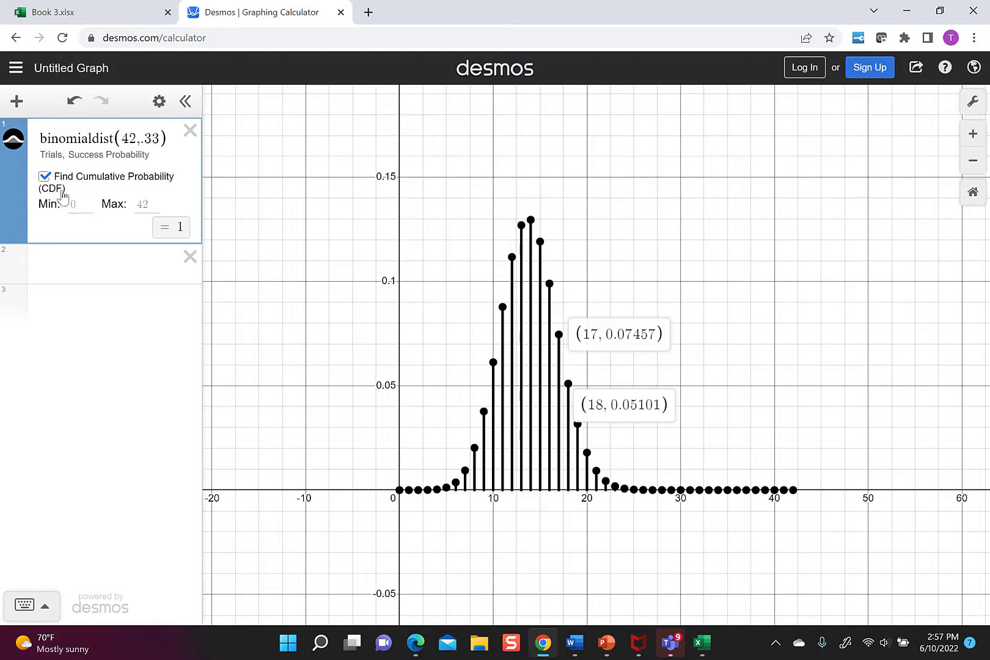
click(78, 206)
text(18)
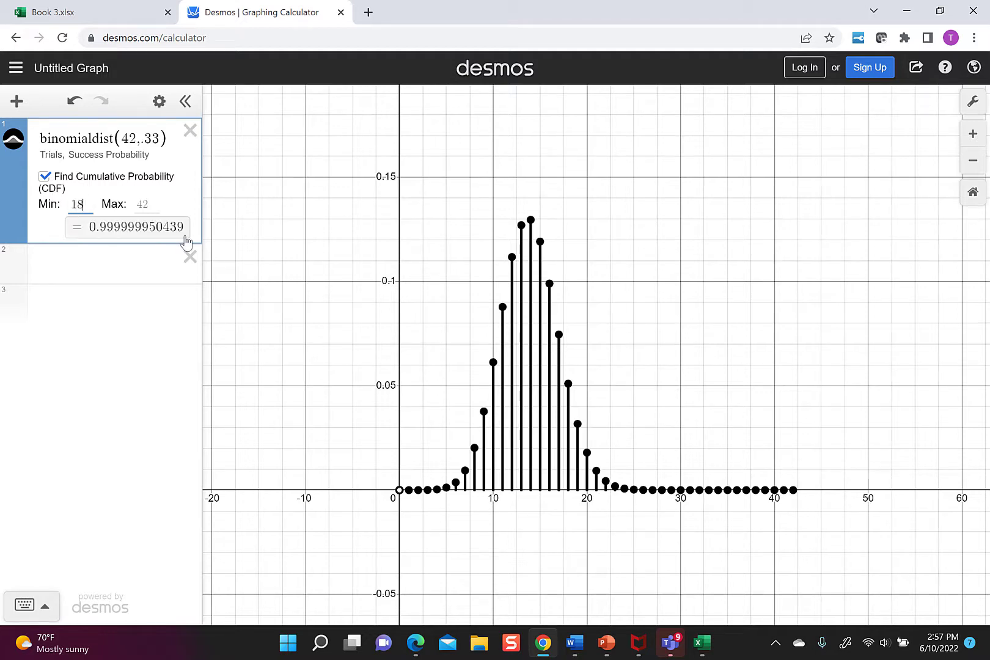
key(Tab)
text(18)
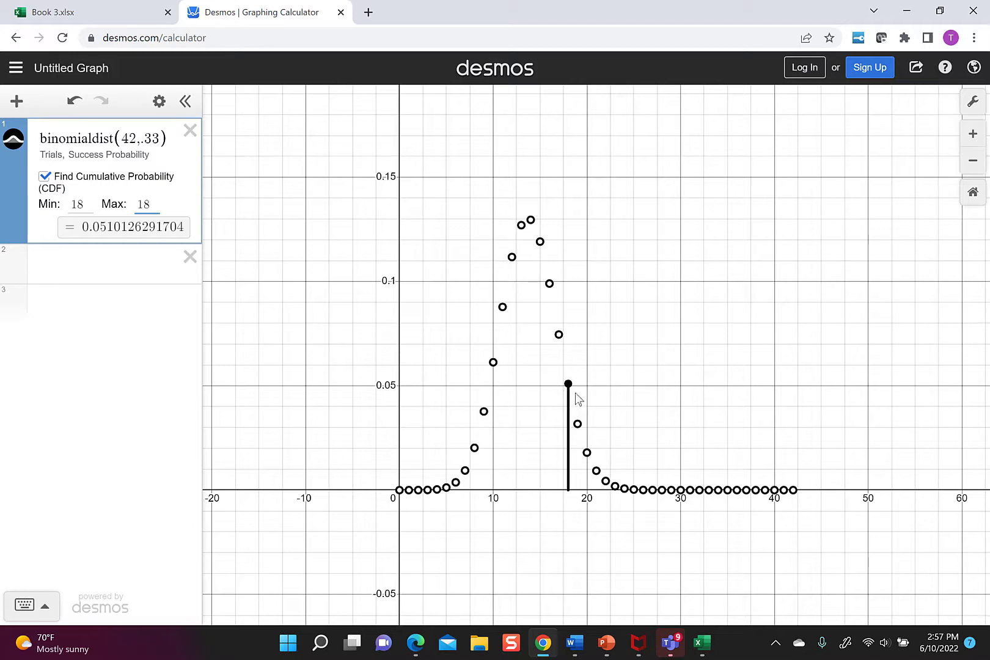
click(570, 390)
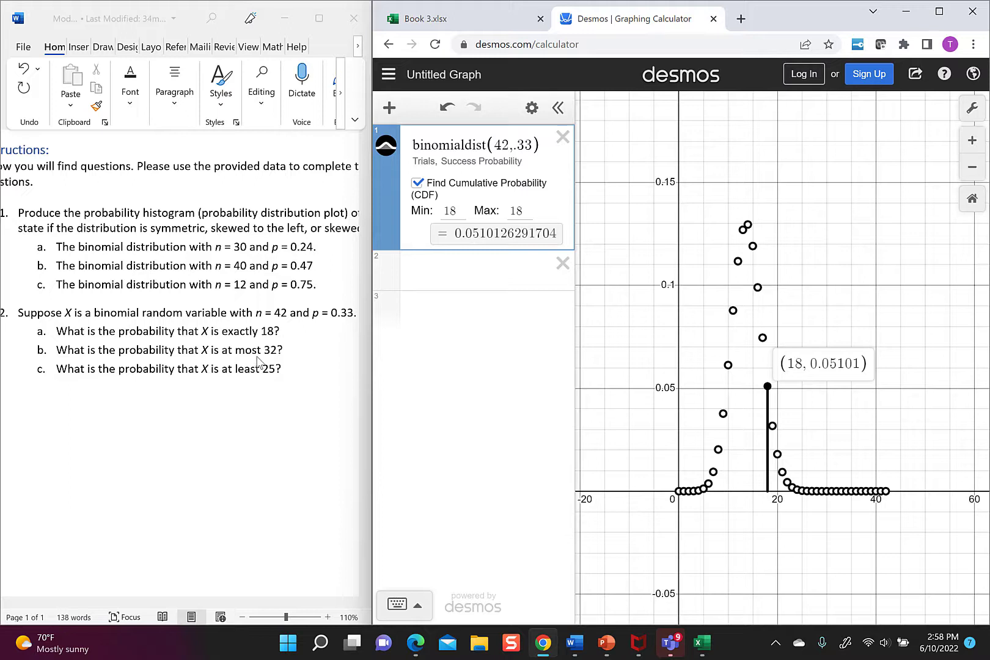
Set the CDF range to minimum 0 and maximum 32 for the probability that X is at most 32.
click(527, 207)
key(BackSpace)
key(BackSpace)
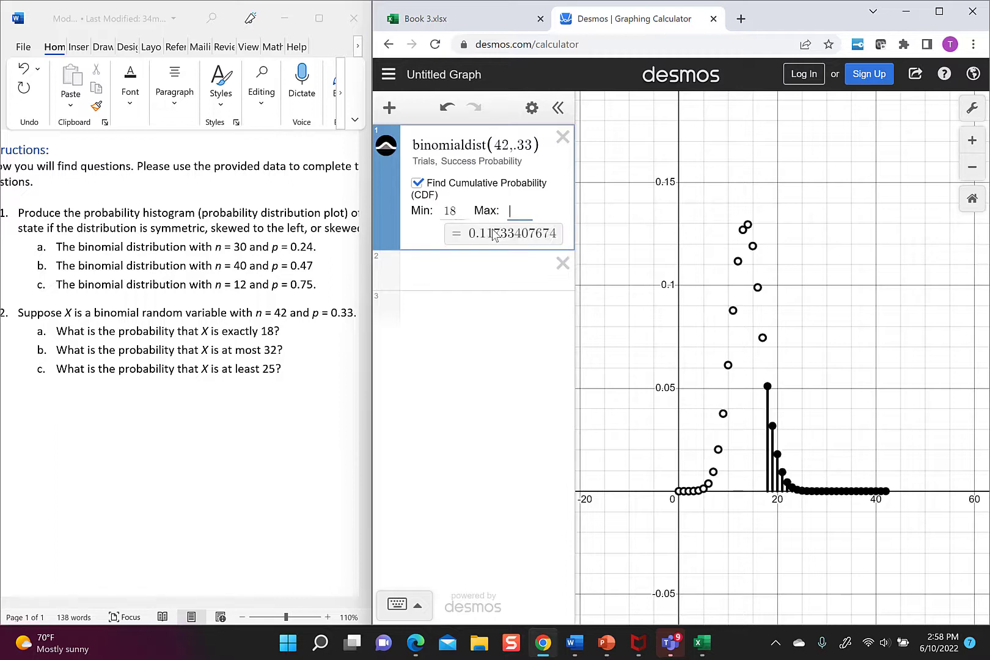
text(32)
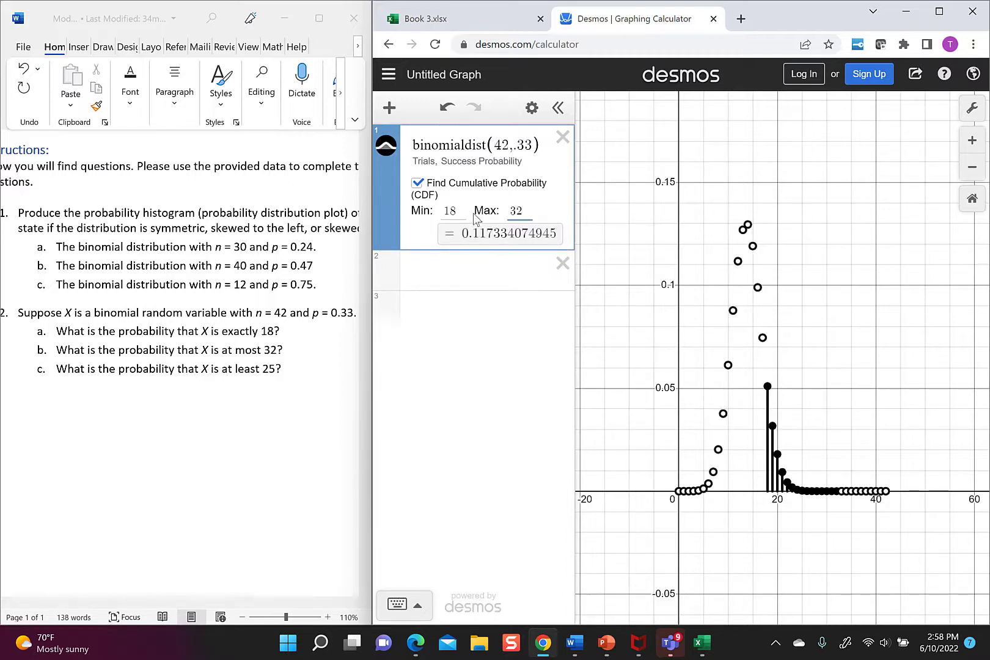
key(BackSpace)
key(BackSpace)
text(0)
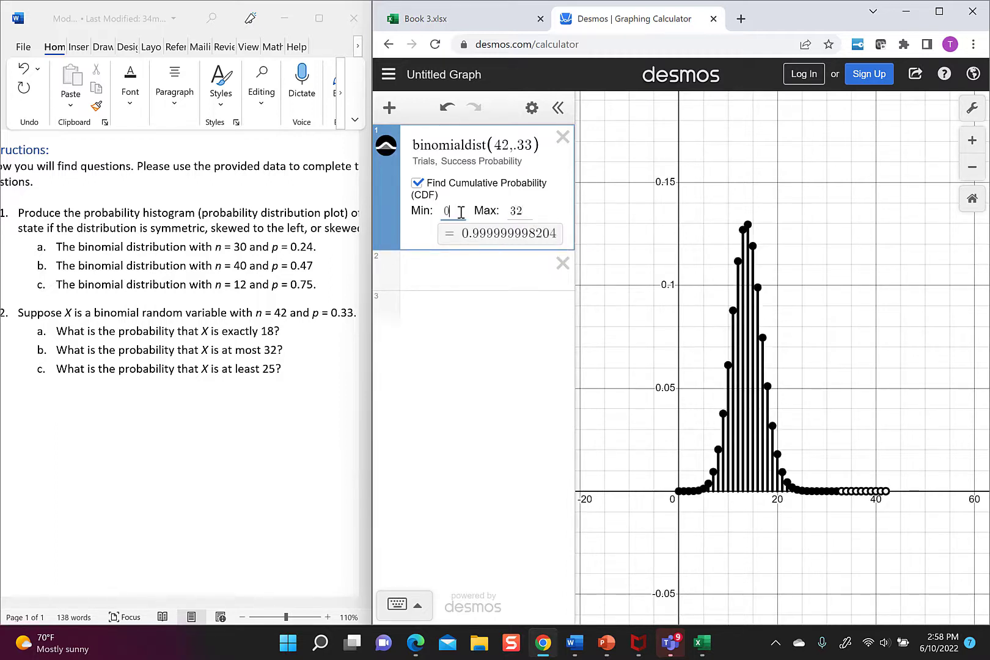
click(454, 286)
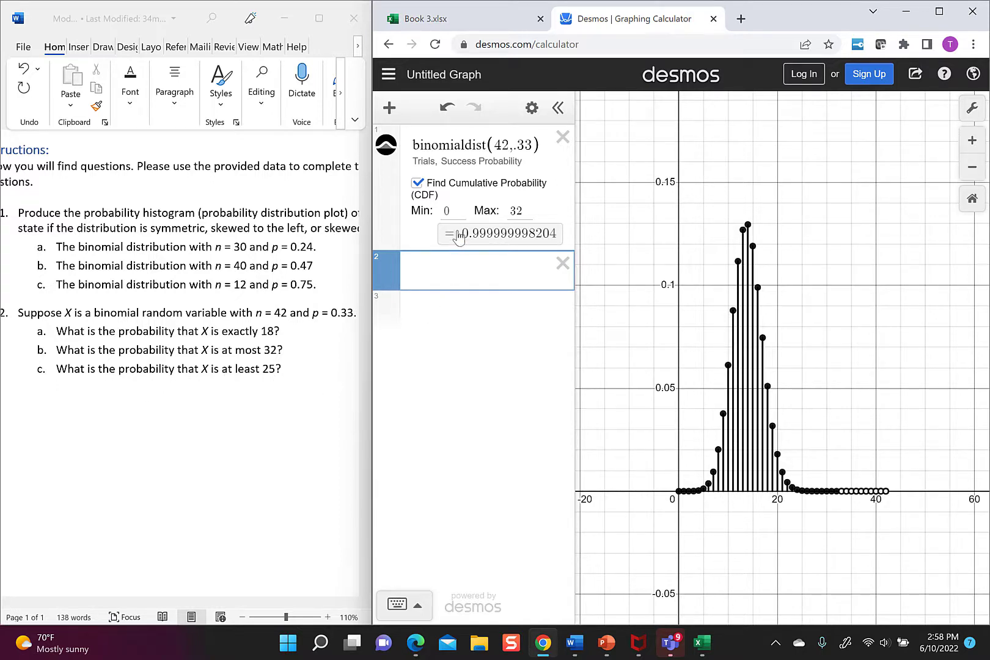
Set the CDF range to minimum 25 and maximum 42 for the probability that X is at least 25.
click(459, 211)
key(BackSpace)
text(25)
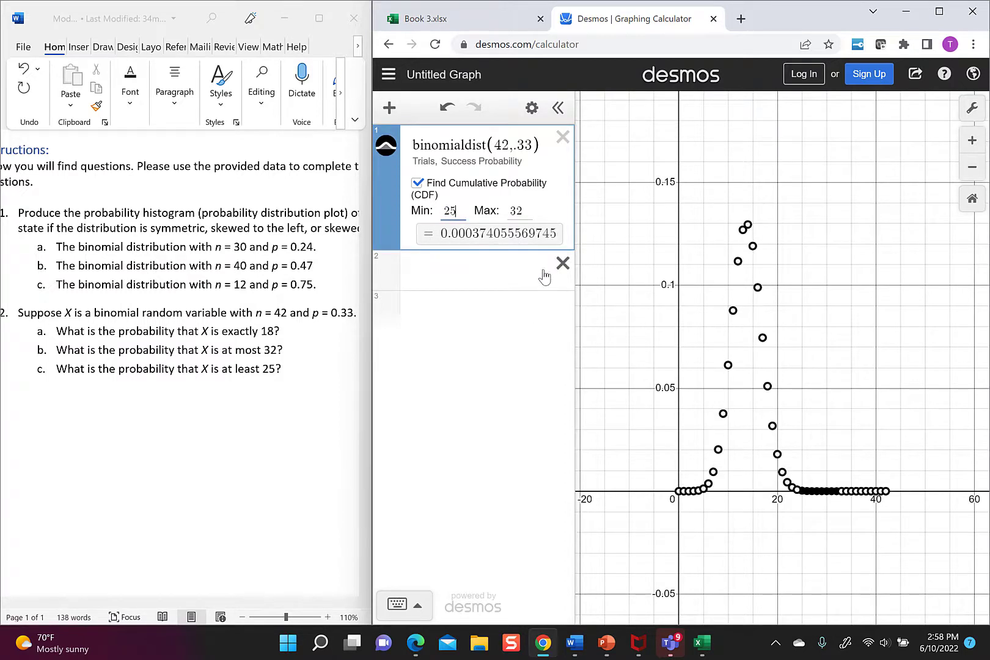
double_click(519, 210)
text(42)
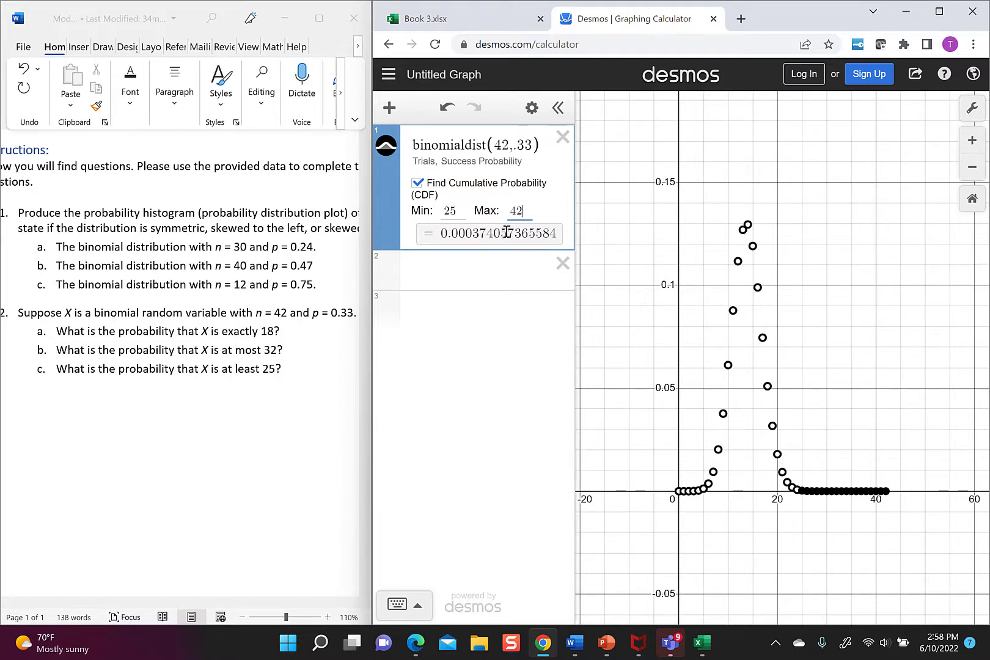
drag(529, 210, 501, 230)
click(481, 334)
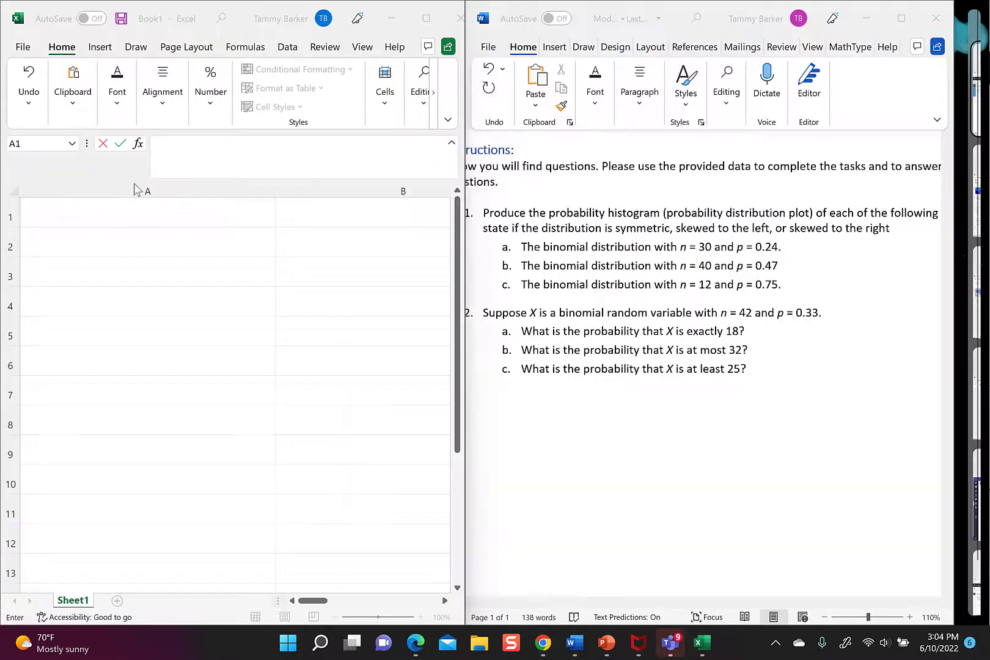
Switch to the blank Excel workbook Book1 and make column A narrower.
click(113, 208)
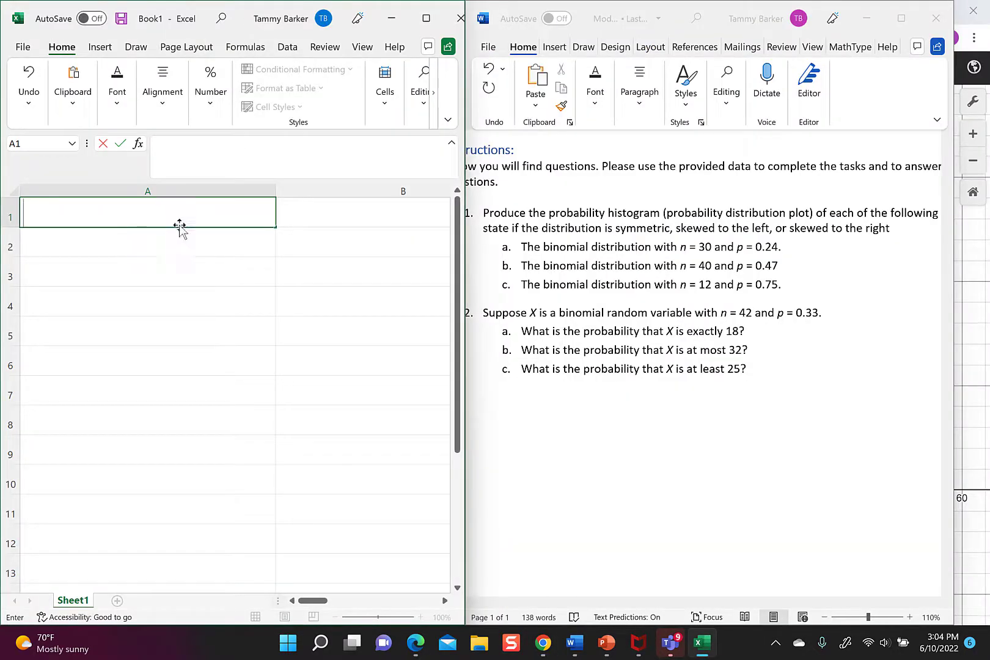
click(273, 187)
click(270, 191)
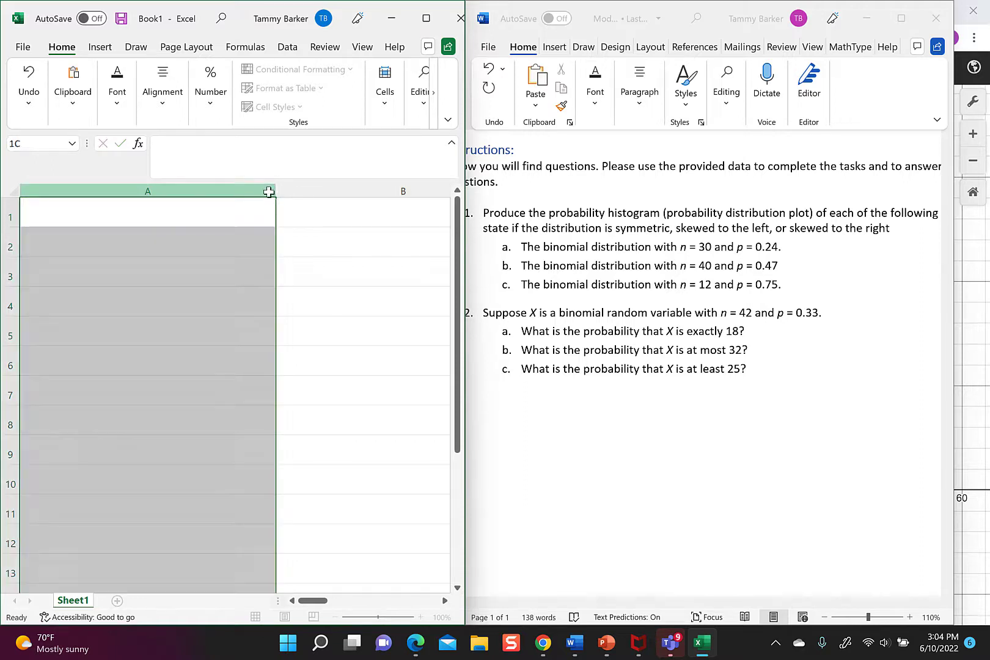
drag(275, 192, 219, 192)
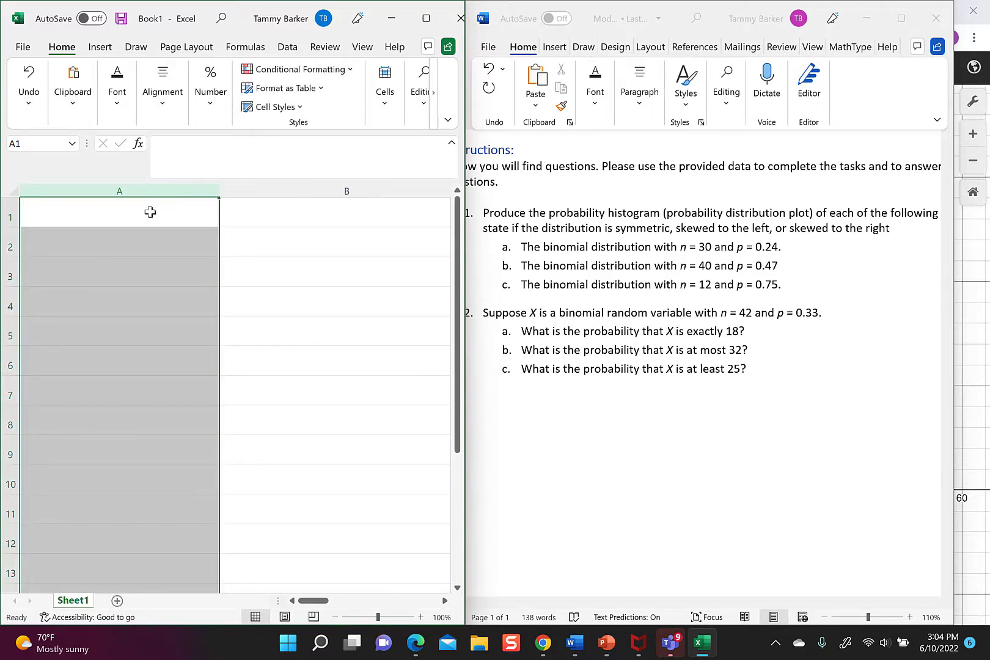
Enter the values 0, 1 and 2 in cells A1 to A3.
click(151, 212)
text(0)
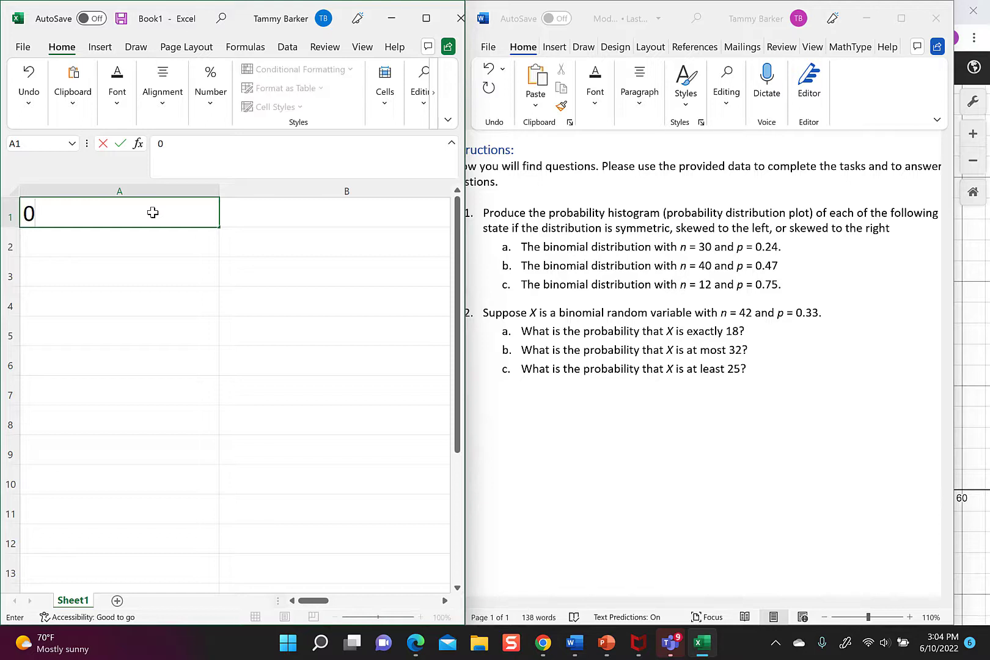
key(Return)
text(1)
key(Return)
text(2)
key(Return)
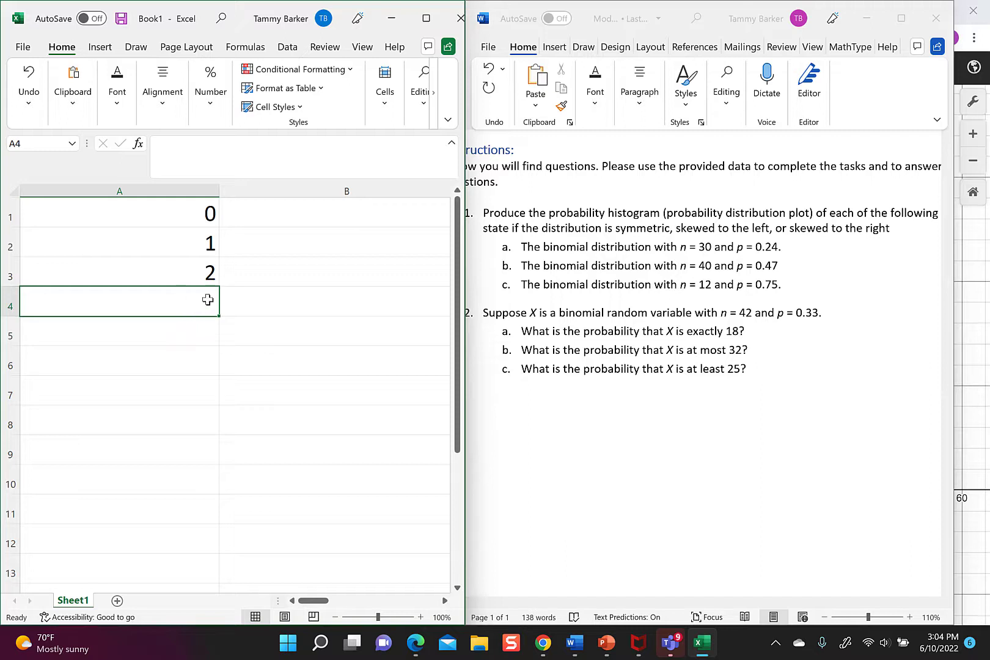
Enter =A3+1 in cell A4 and fill it down column A to row 31, for values up to 30.
text(=)
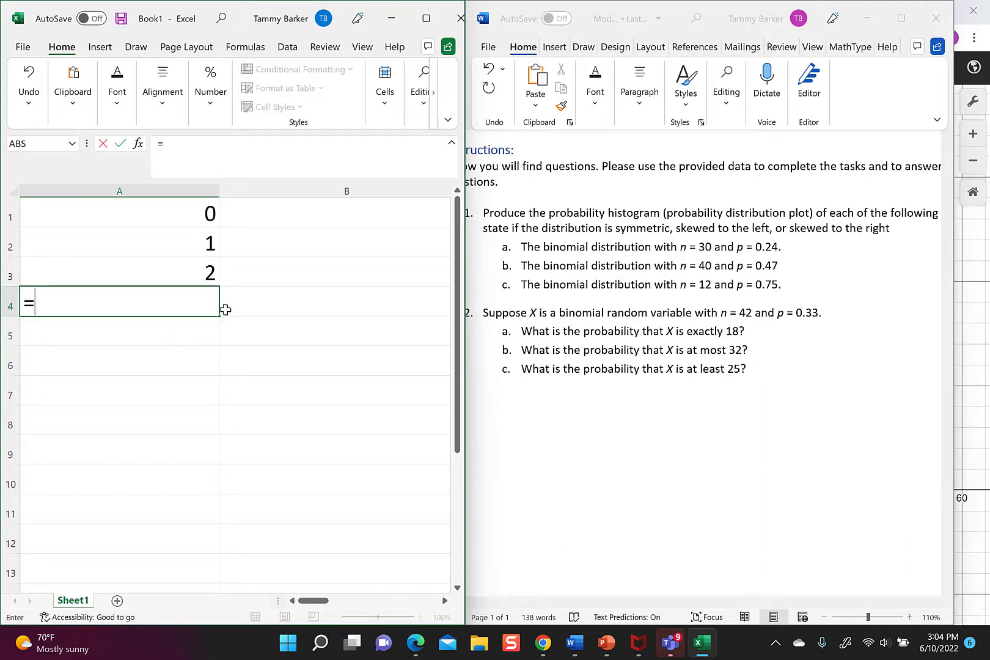
click(206, 271)
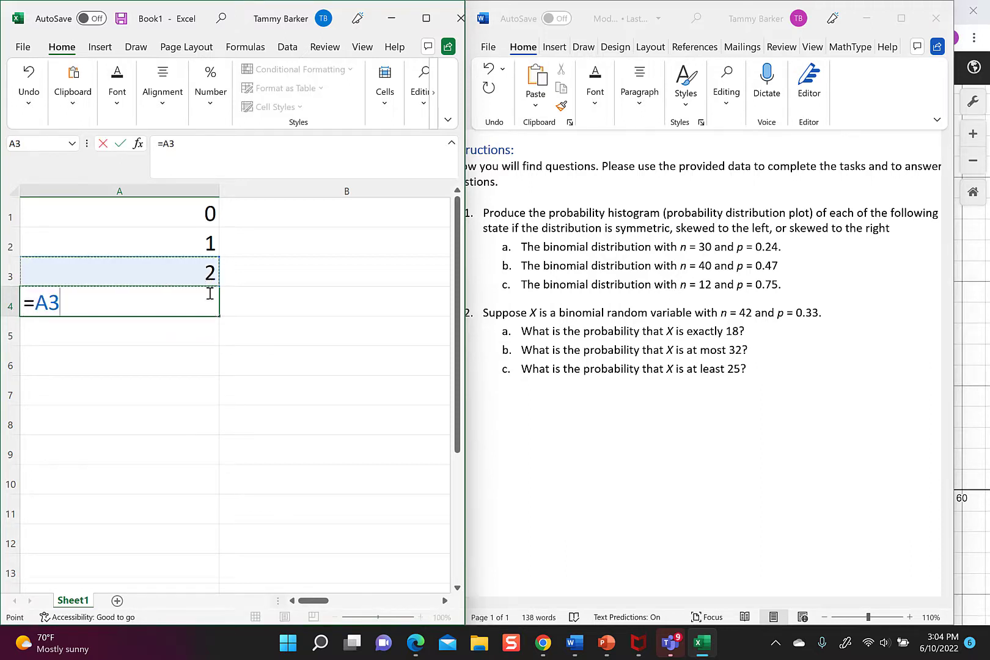
text(+1)
key(Return)
click(210, 293)
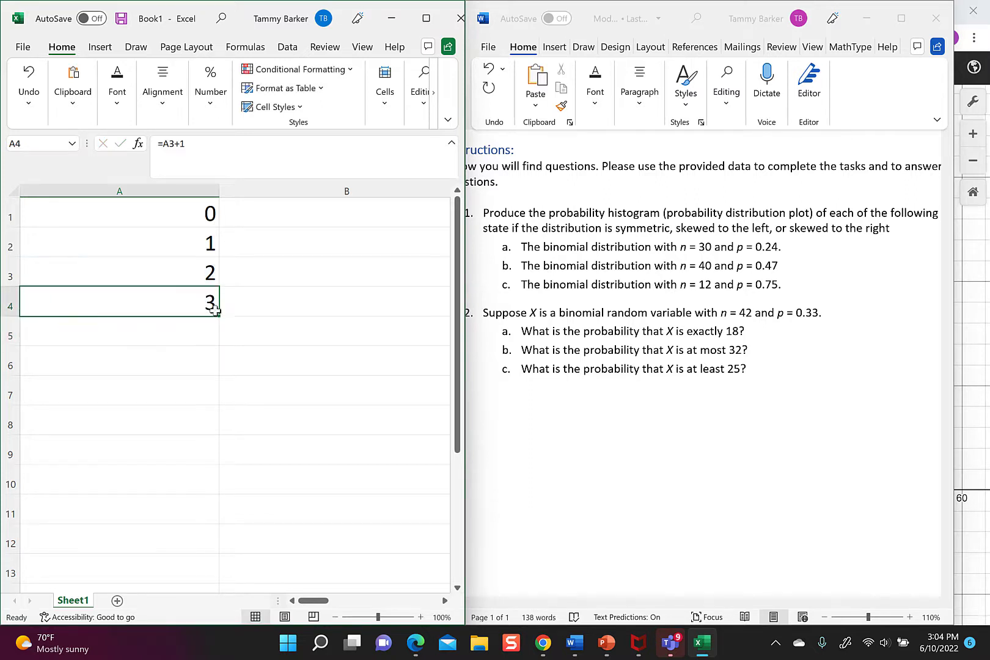
drag(219, 317, 225, 593)
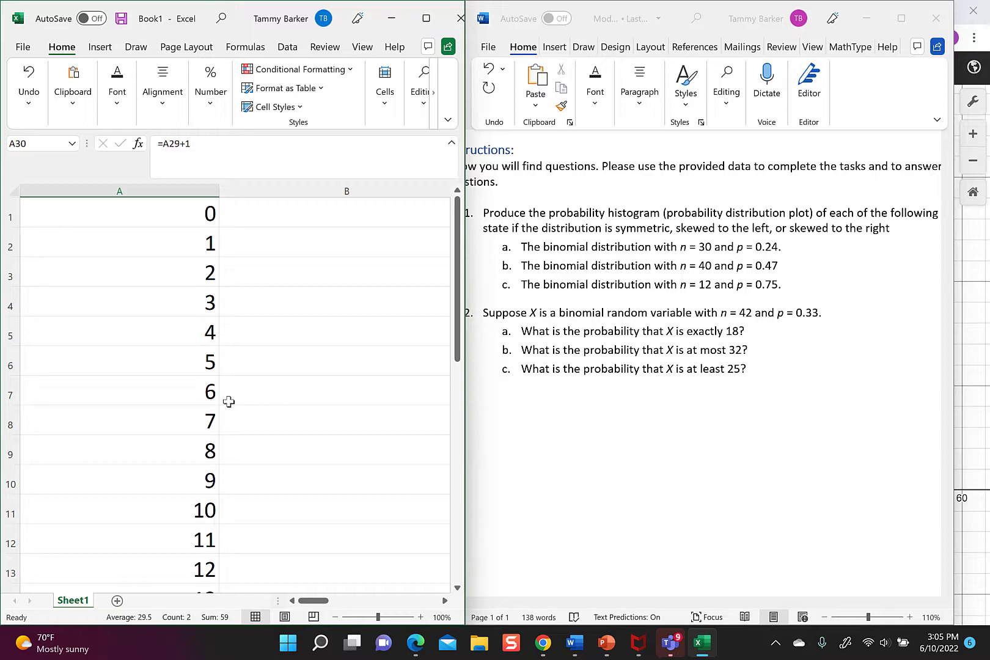
Enter =BINOM.DIST(A1,30,0.24,FALSE) in cell B1, taking the trials and probability from the worksheet's question 1a.
click(268, 211)
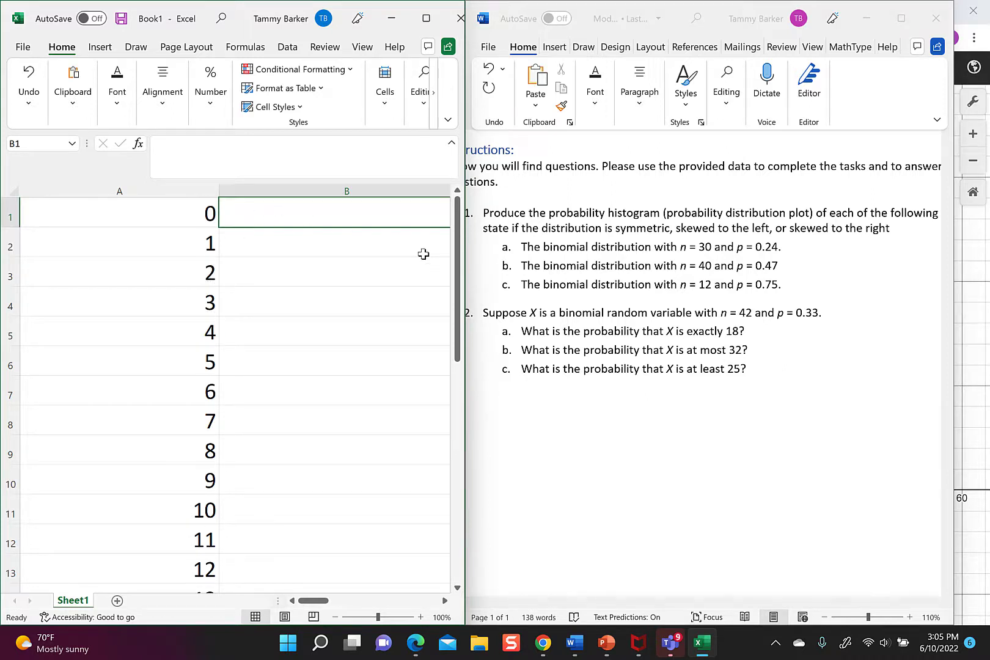
text(=bin)
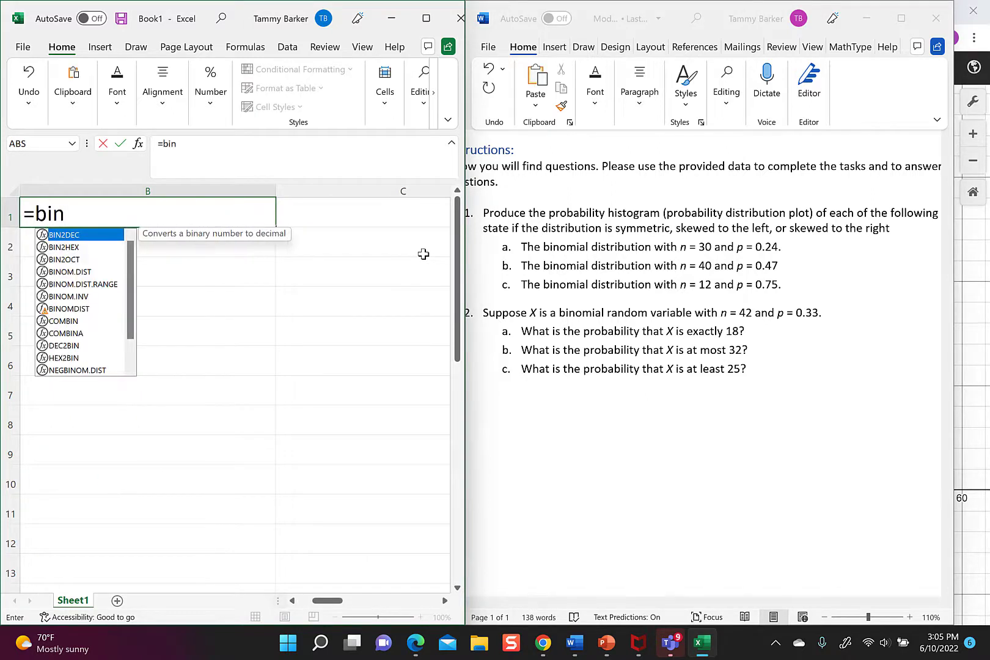
text(om.dis)
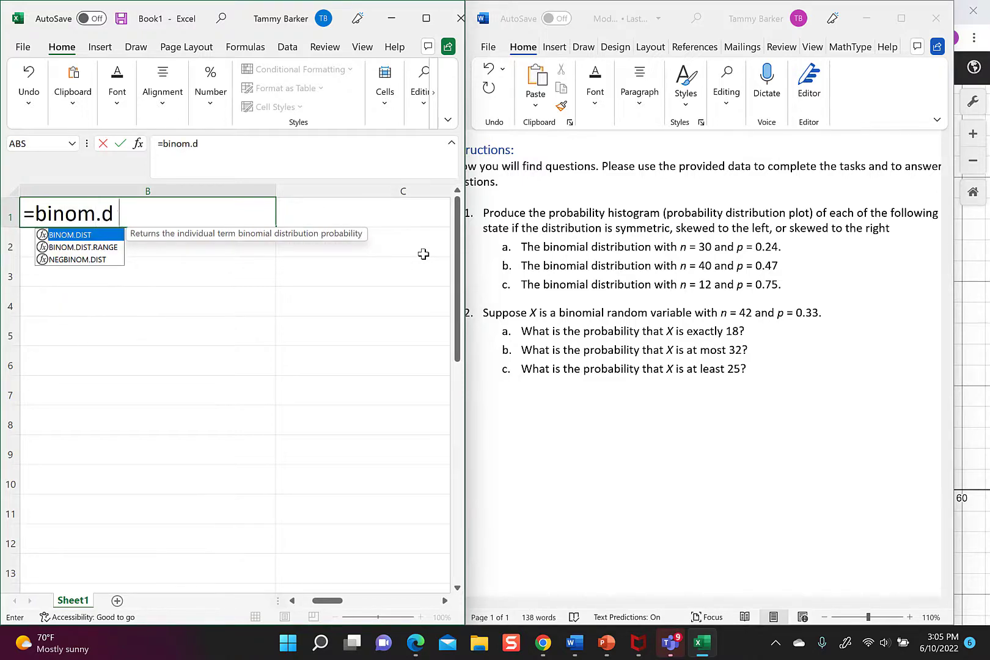
text(t()
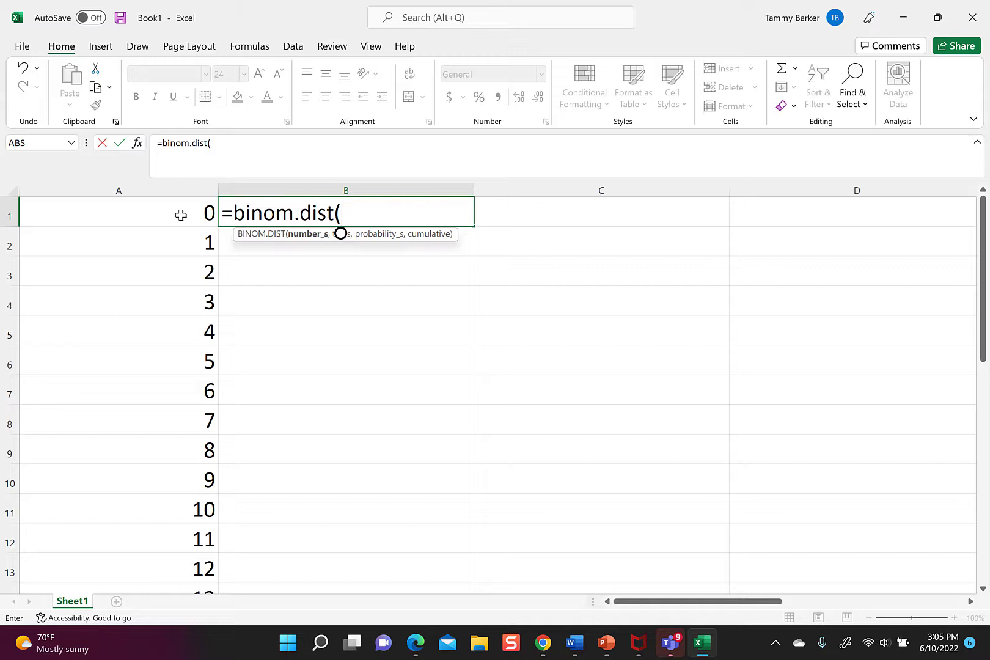
click(181, 216)
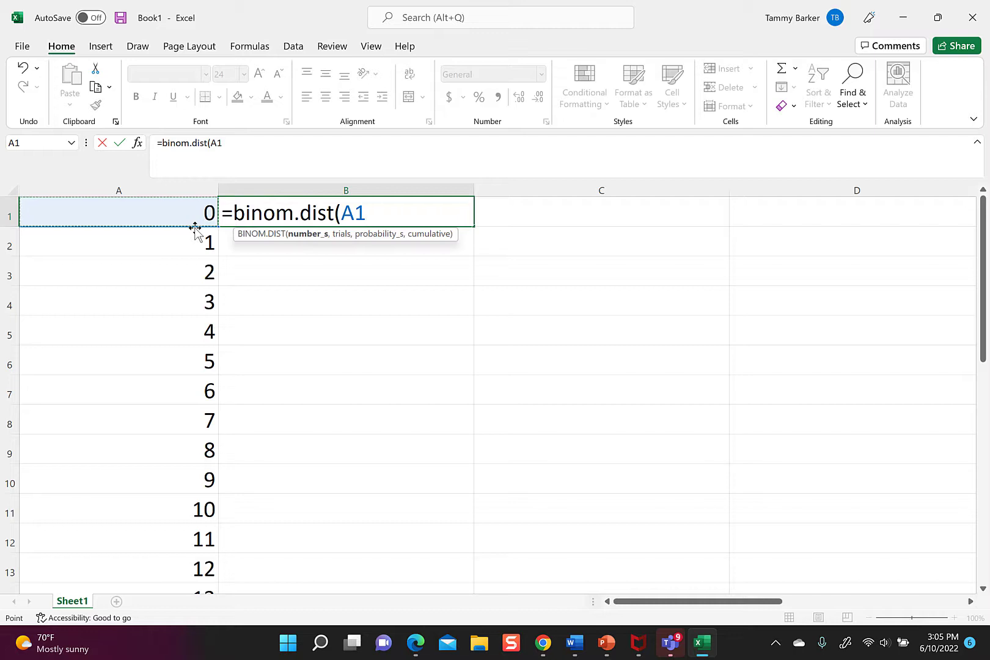
text(,3)
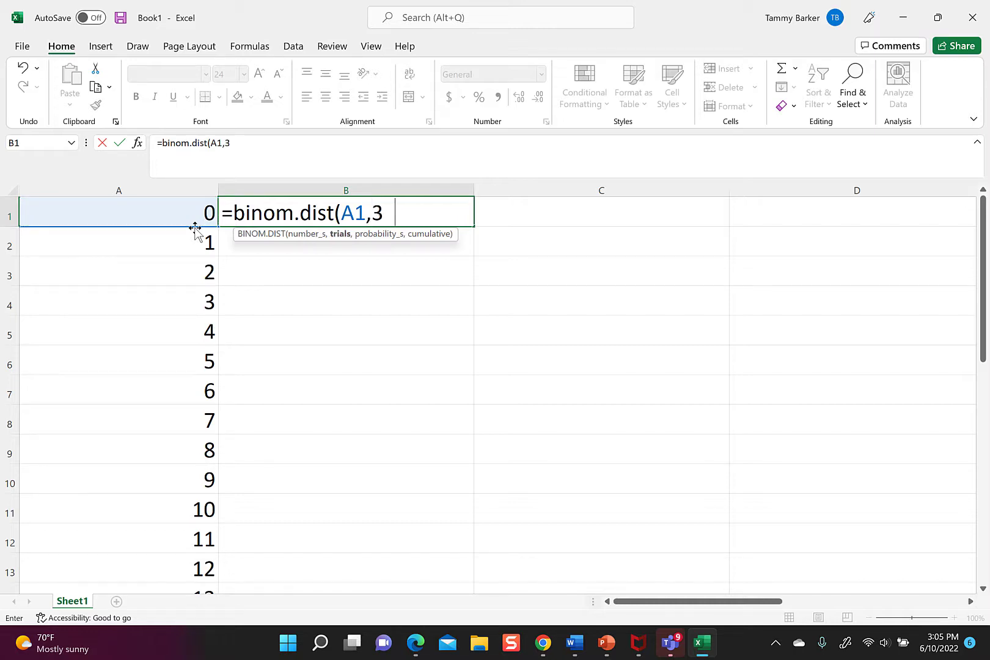
text(0,)
mouse_move(568, 636)
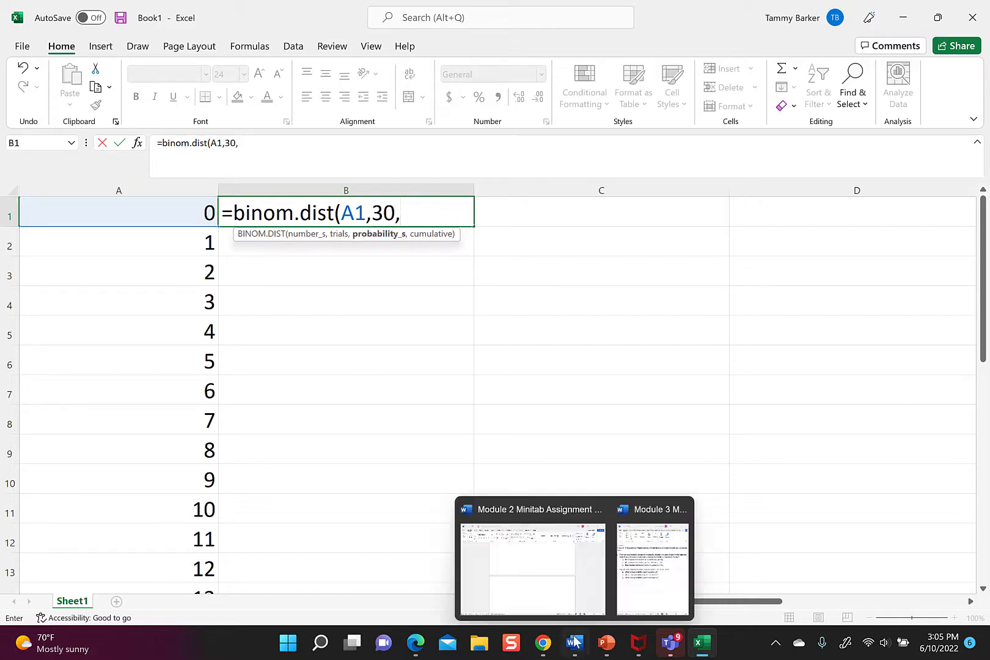
click(670, 585)
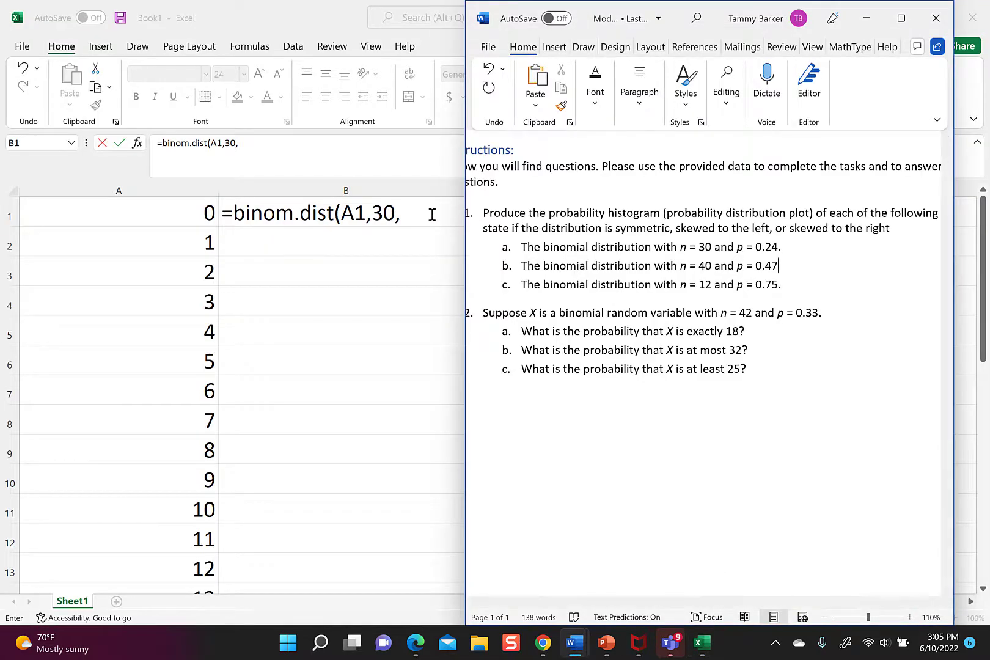
click(432, 215)
text(.24,false))
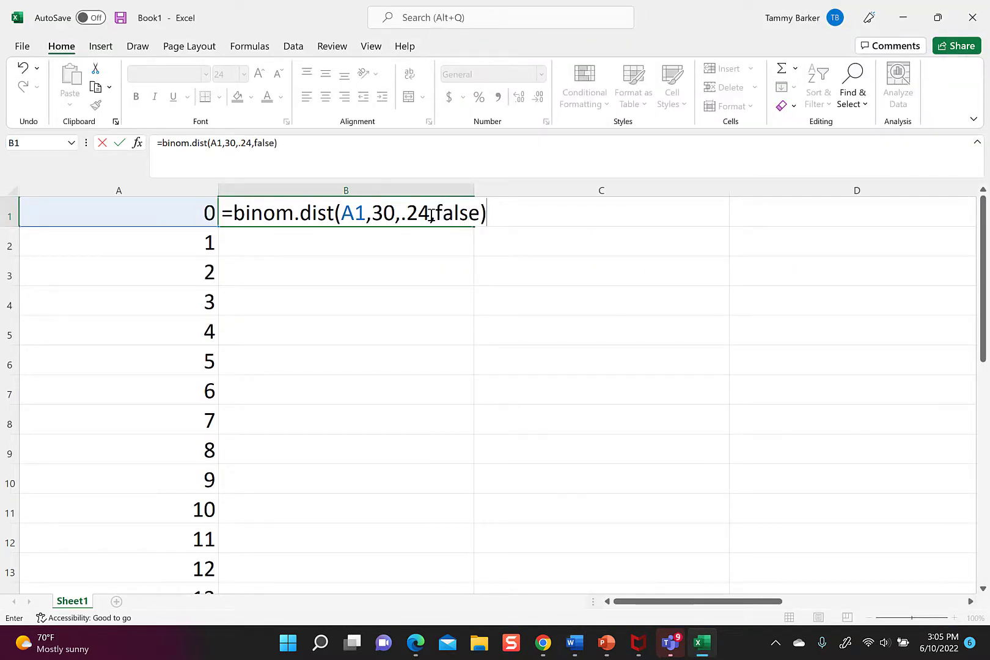
key(ctrl+Return)
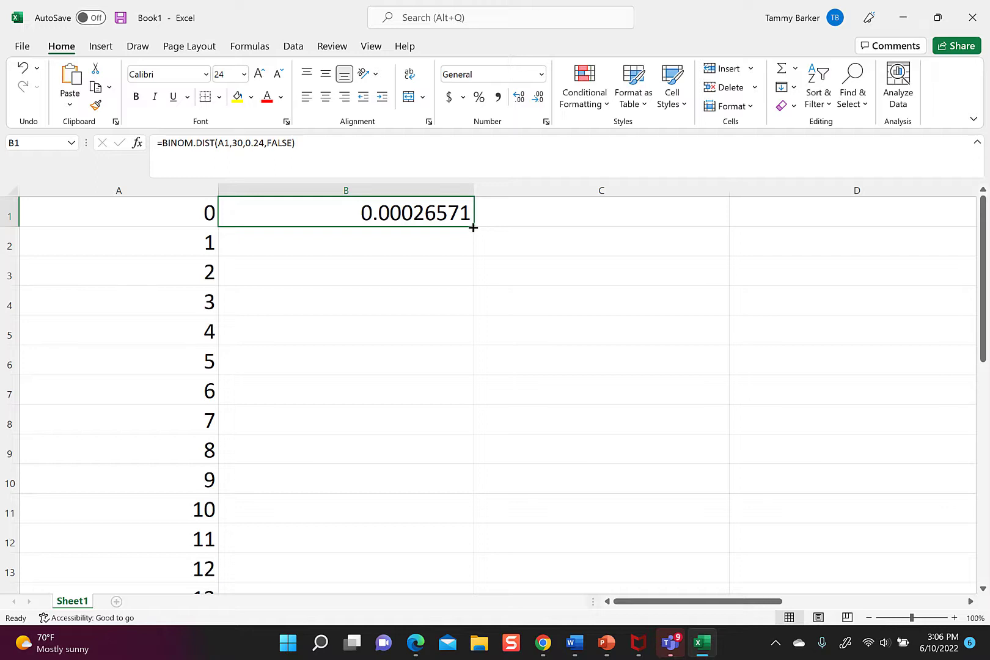
Fill the B1 binomial formula down to B31, beside the value 30.
drag(473, 227, 473, 553)
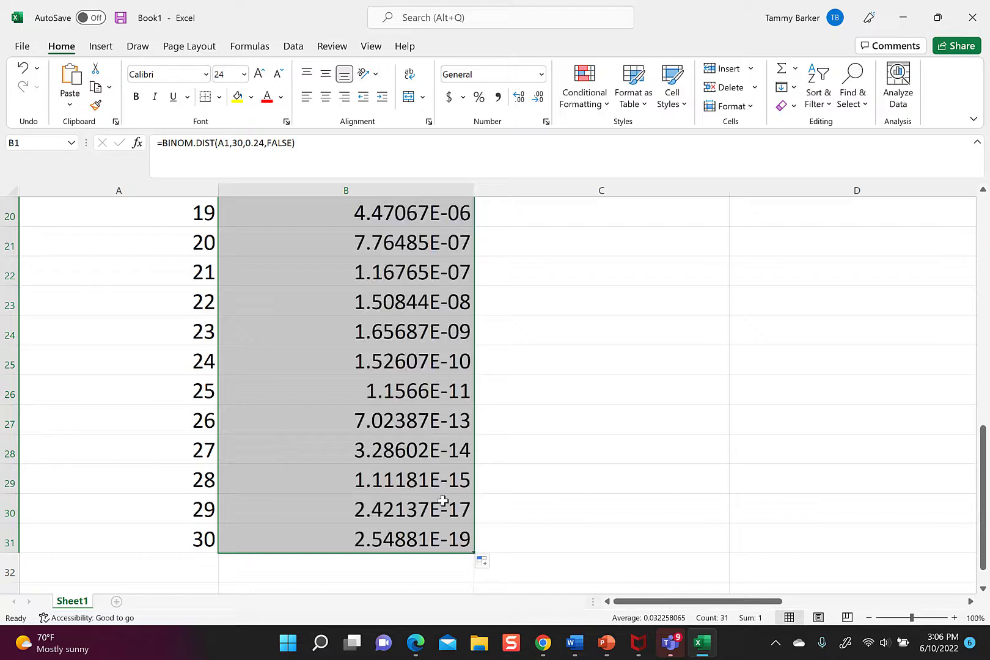
scroll(443, 500, up, 5)
scroll(427, 450, up, 2)
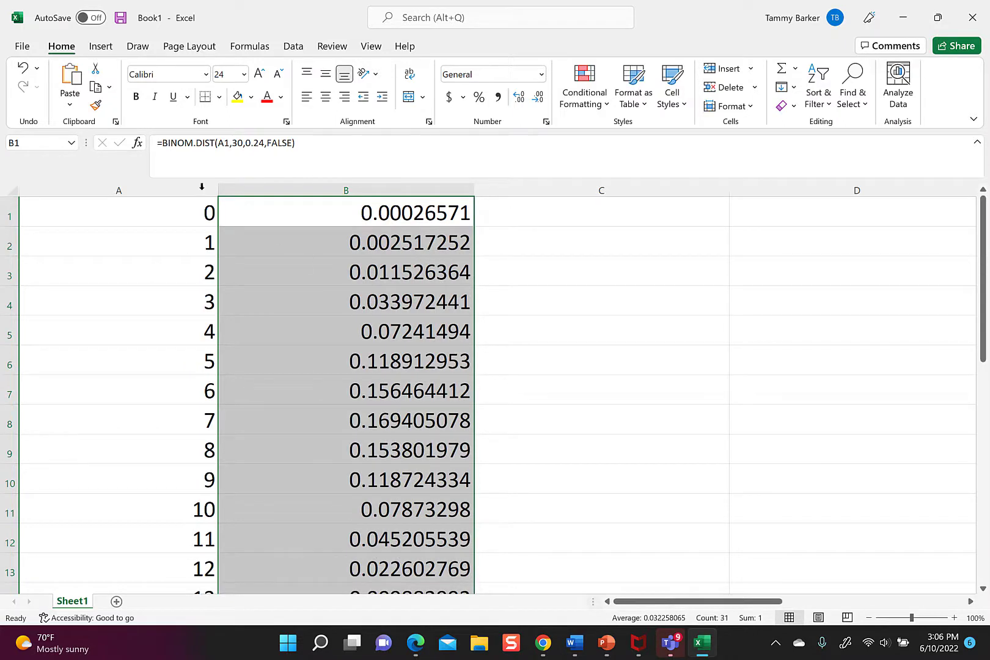
Insert a clustered column chart of the data in A1:B31 and enlarge it.
drag(200, 206, 320, 604)
click(349, 93)
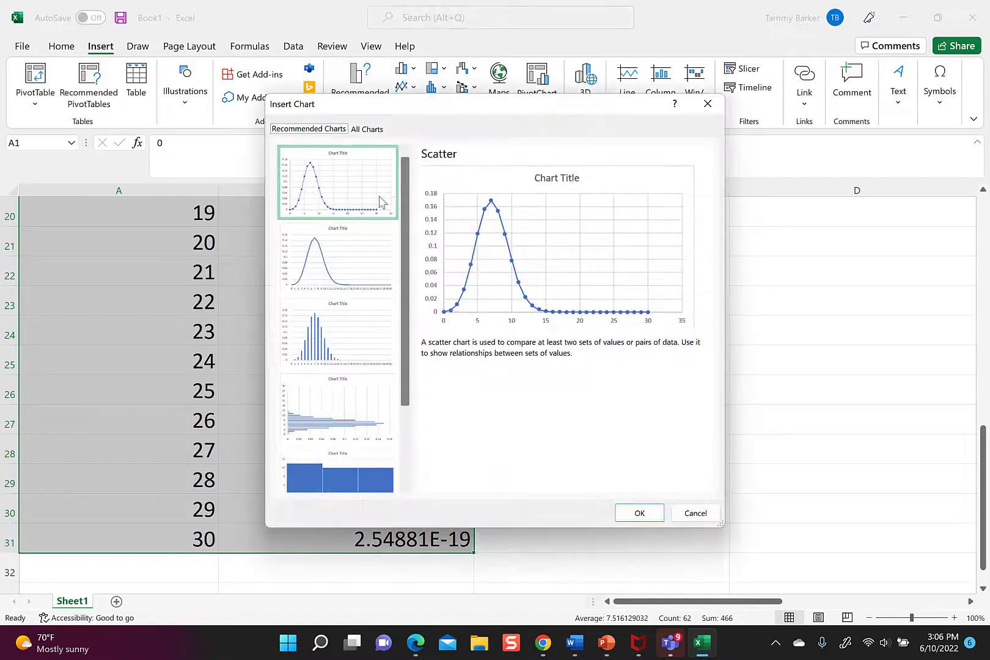
click(338, 332)
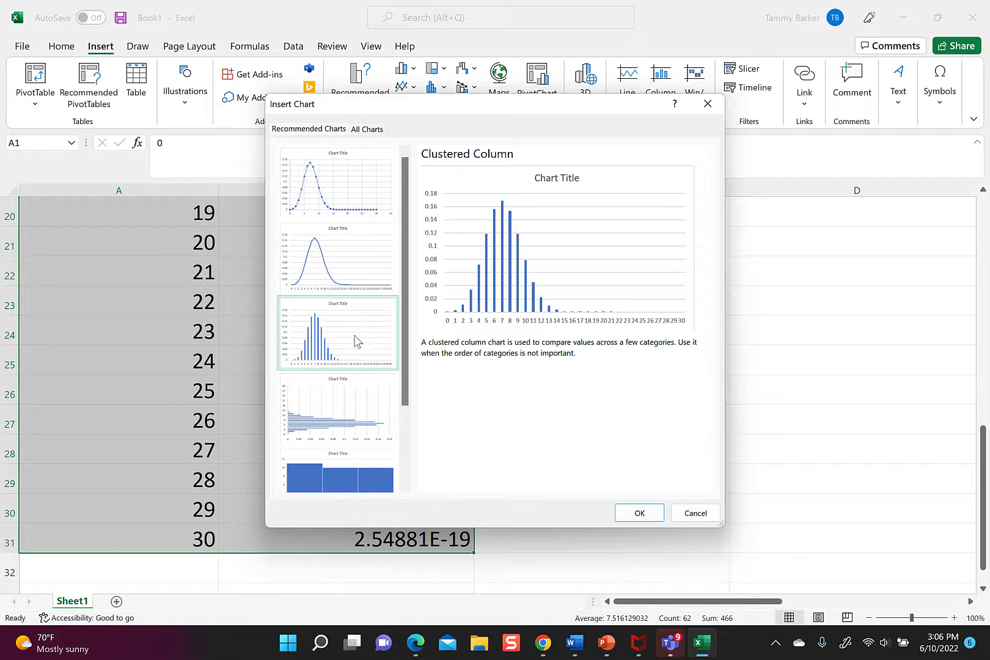
click(639, 513)
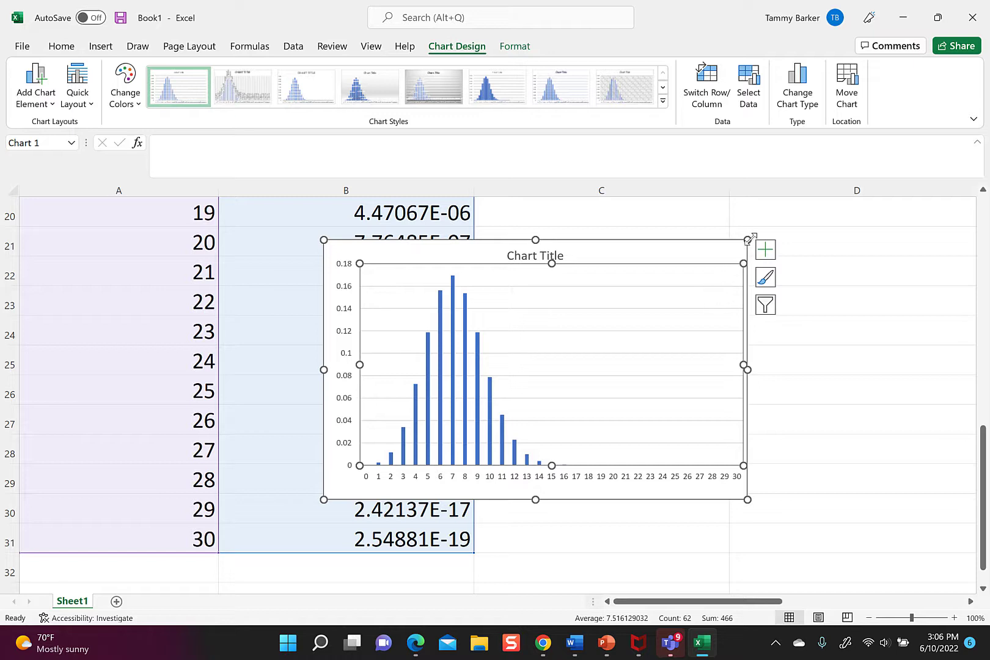
drag(748, 239, 858, 201)
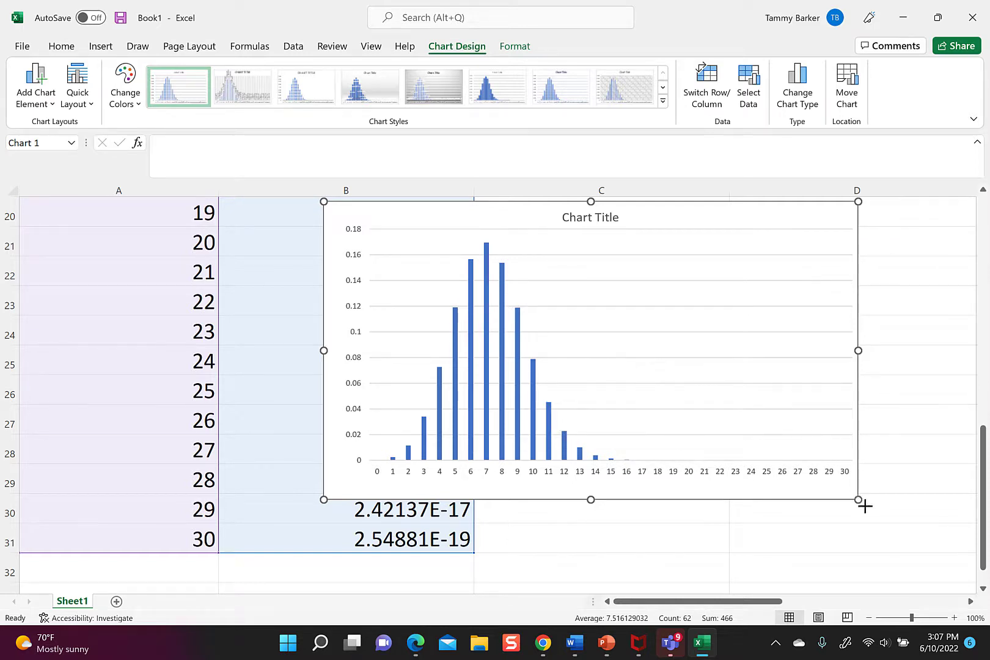
drag(860, 501, 949, 546)
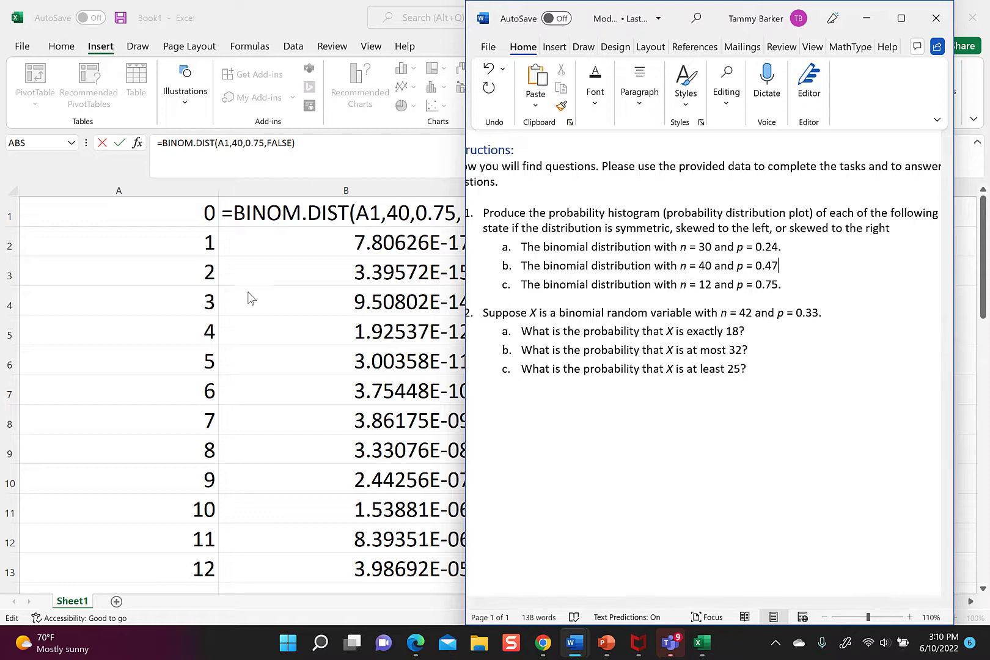
Change the probability in the B1 BINOM.DIST formula to 0.47, with 40 trials.
click(254, 315)
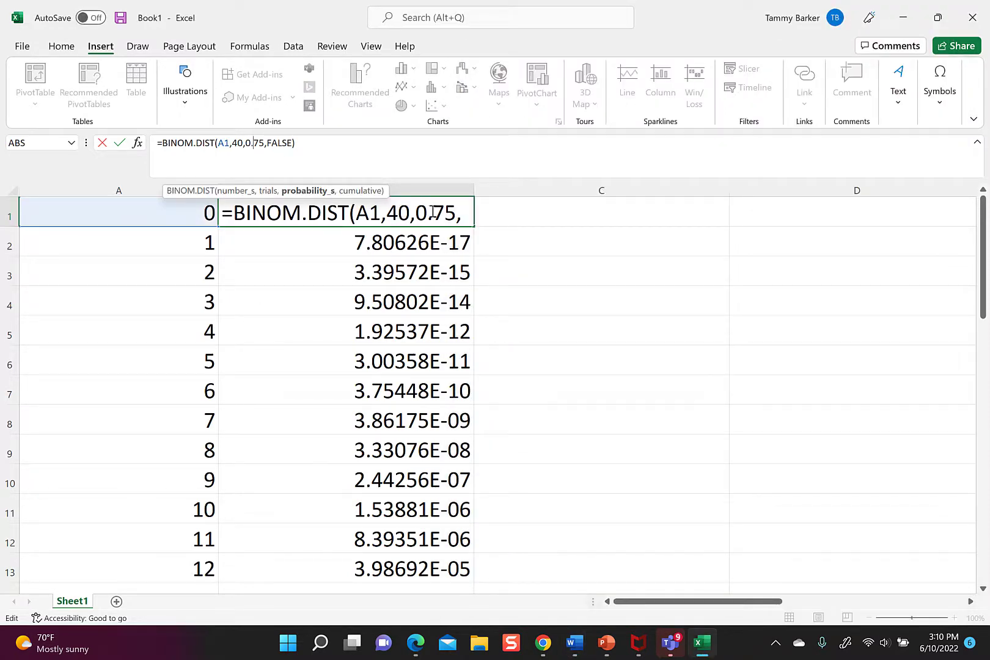
click(447, 211)
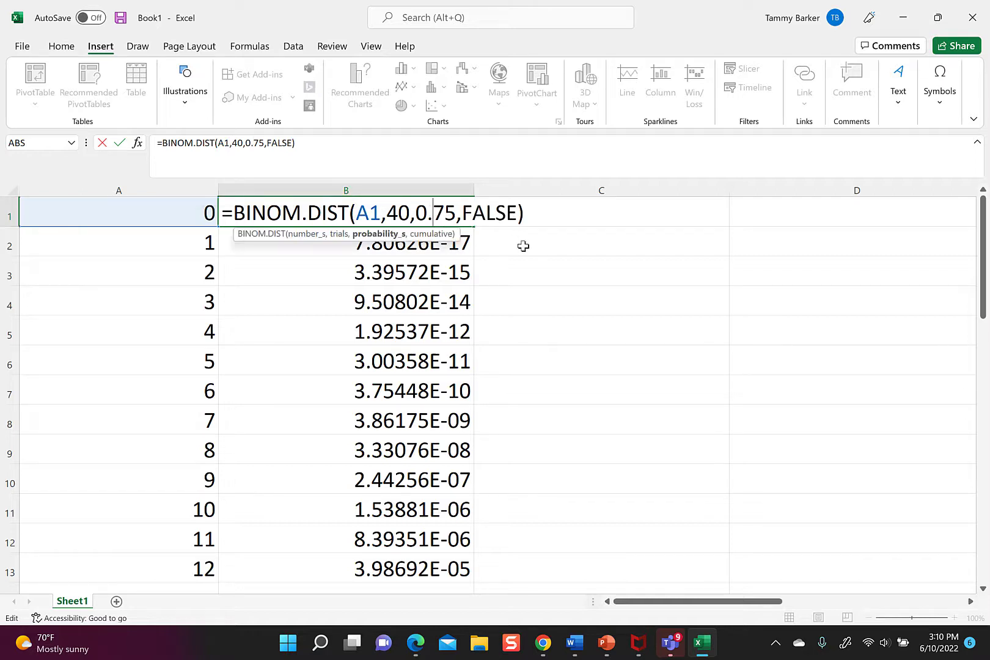
key(Delete)
text(47)
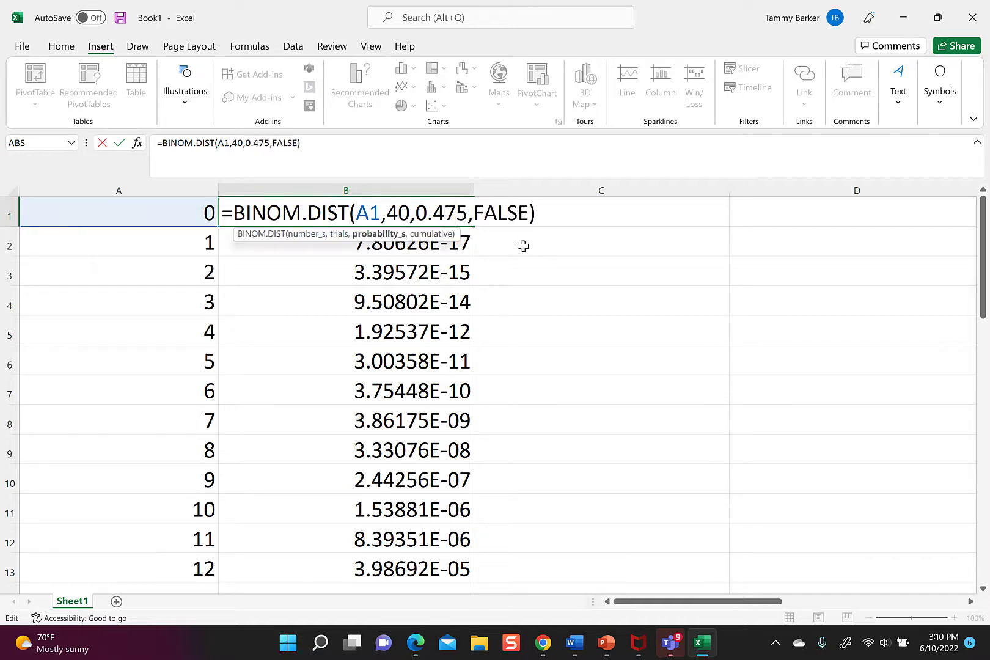
Extend the number series in column A down to 40 in row 41, and select formula cell B1.
drag(218, 567, 218, 544)
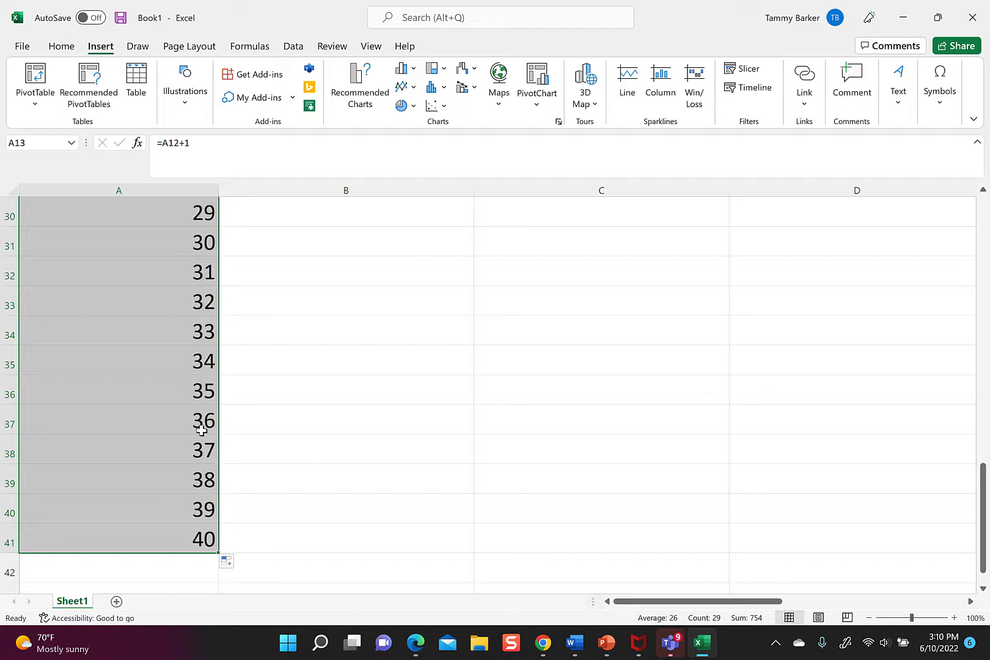
scroll(349, 387, up, 10)
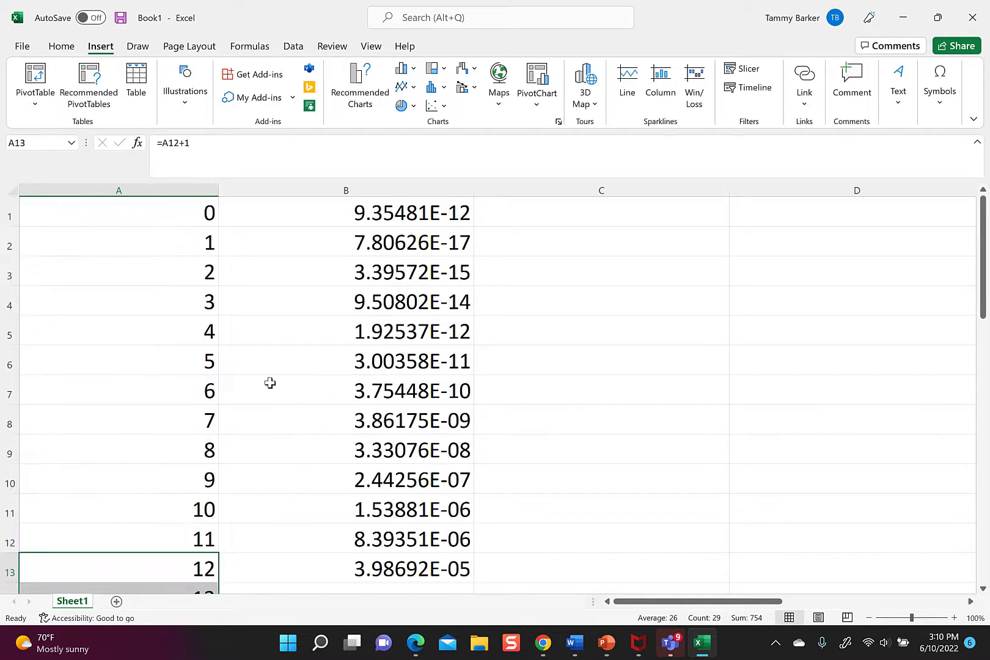
click(383, 212)
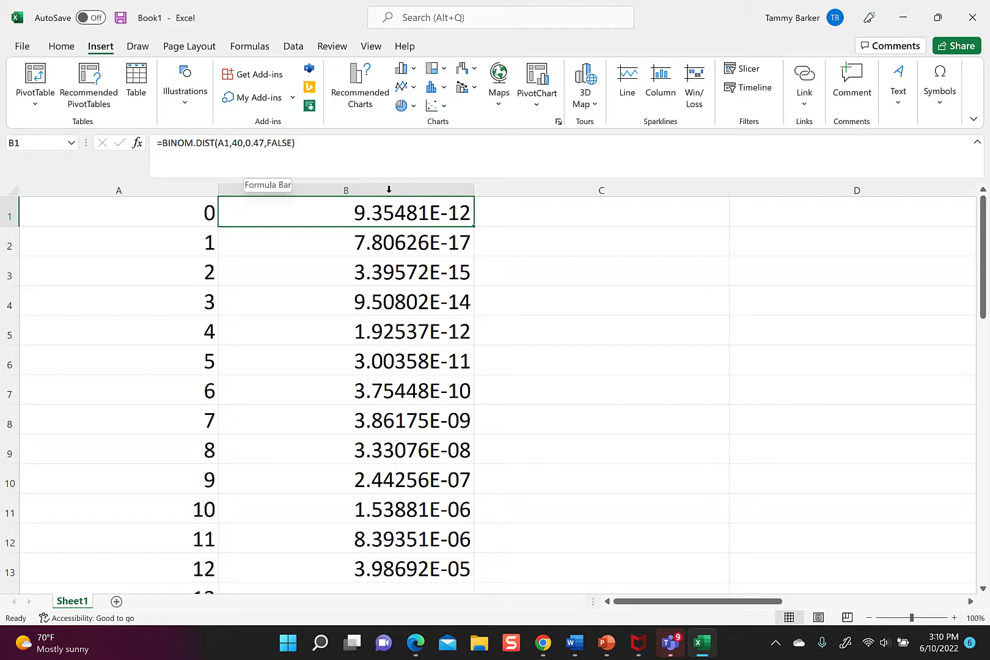
Fill the B1 binomial formula down to B41, and insert an enlarged clustered column chart of A1:B41.
drag(475, 227, 449, 555)
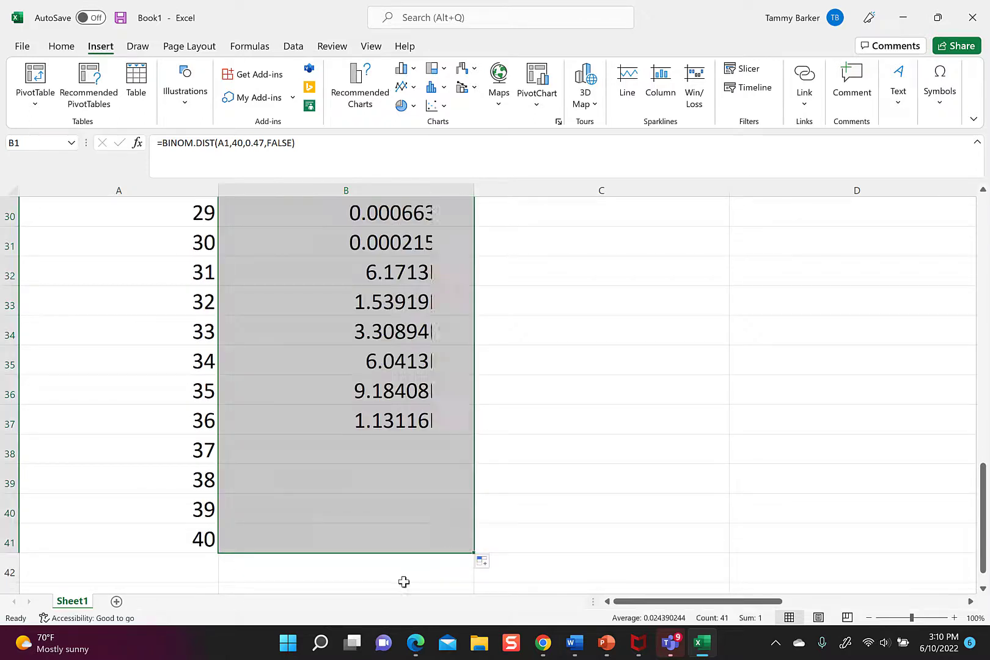
drag(202, 539, 302, 184)
click(360, 75)
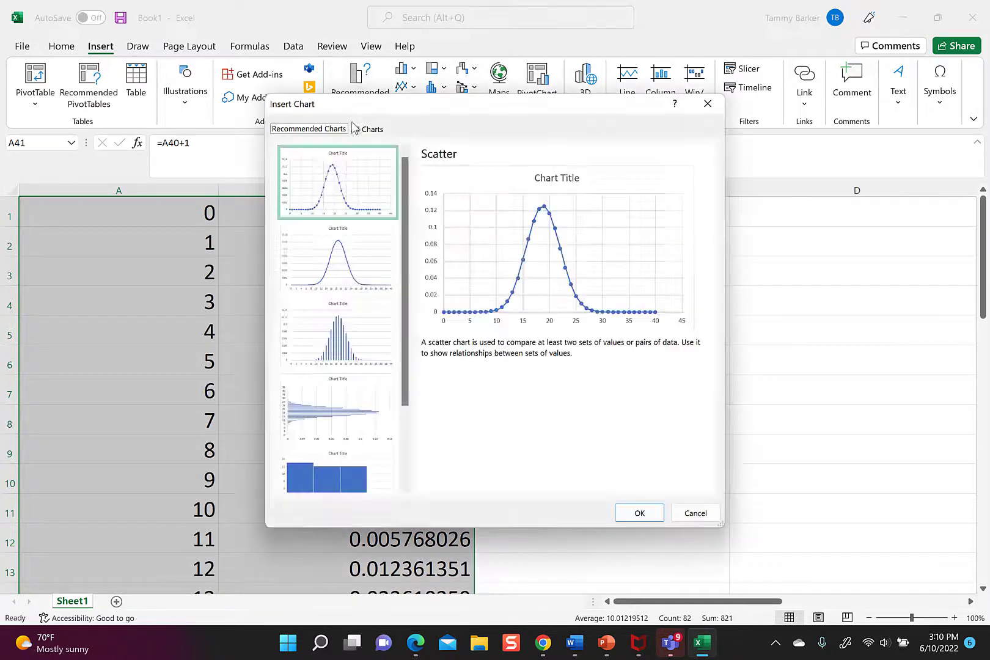
click(328, 354)
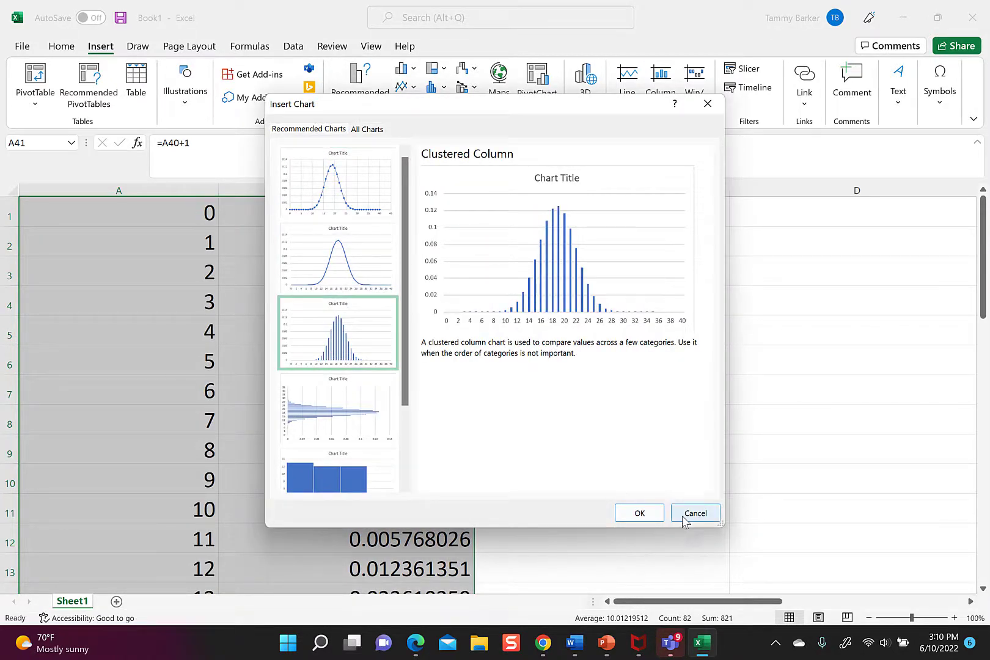
click(639, 513)
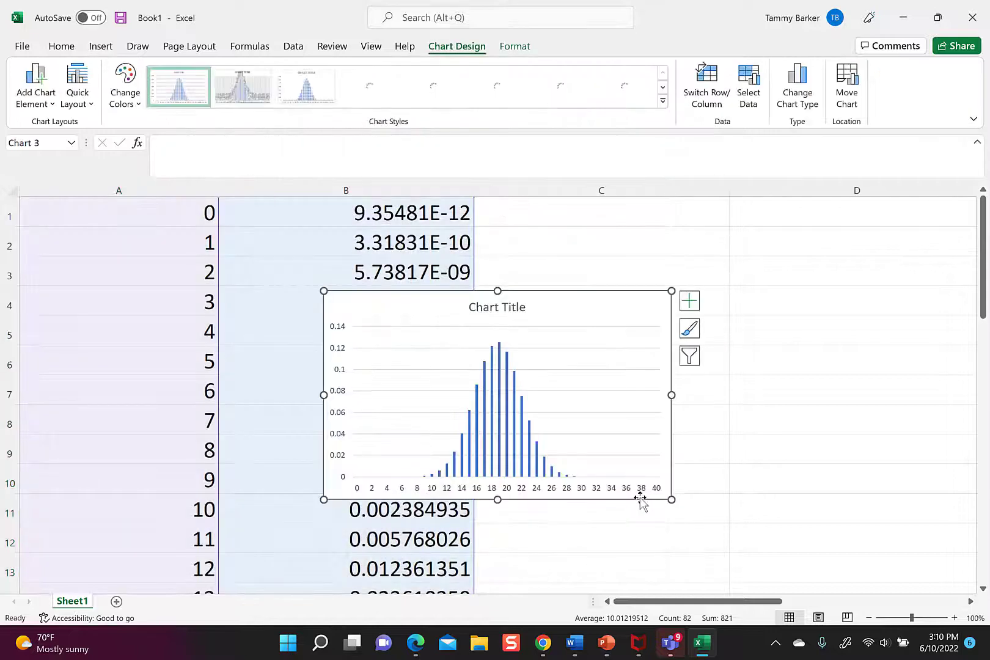
drag(672, 499, 796, 554)
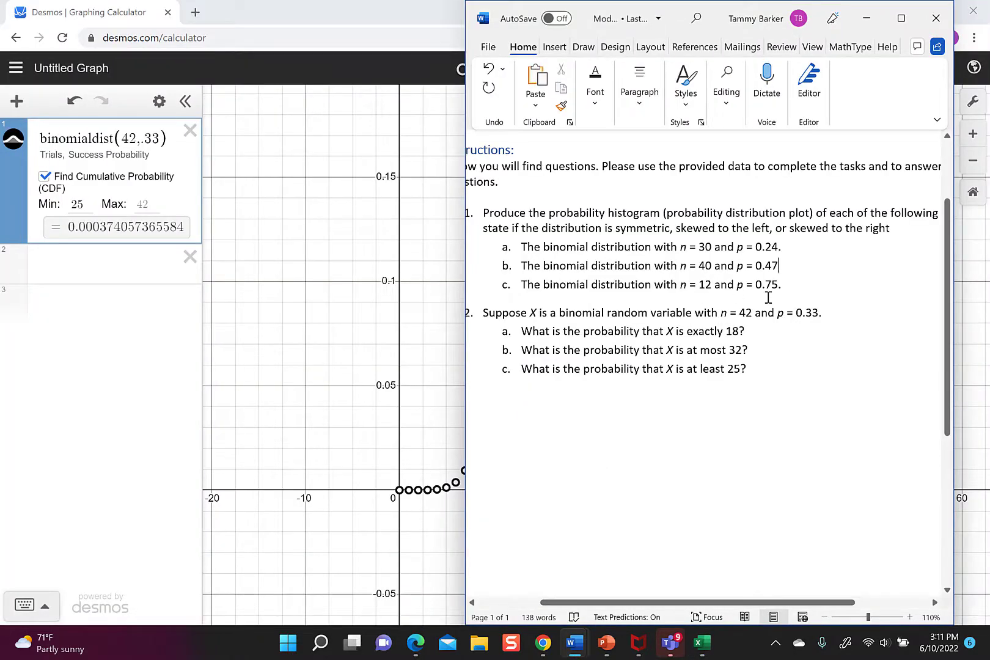
Switch to Excel and change the B1 BINOM.DIST formula to 12 trials with probability 0.75.
click(701, 642)
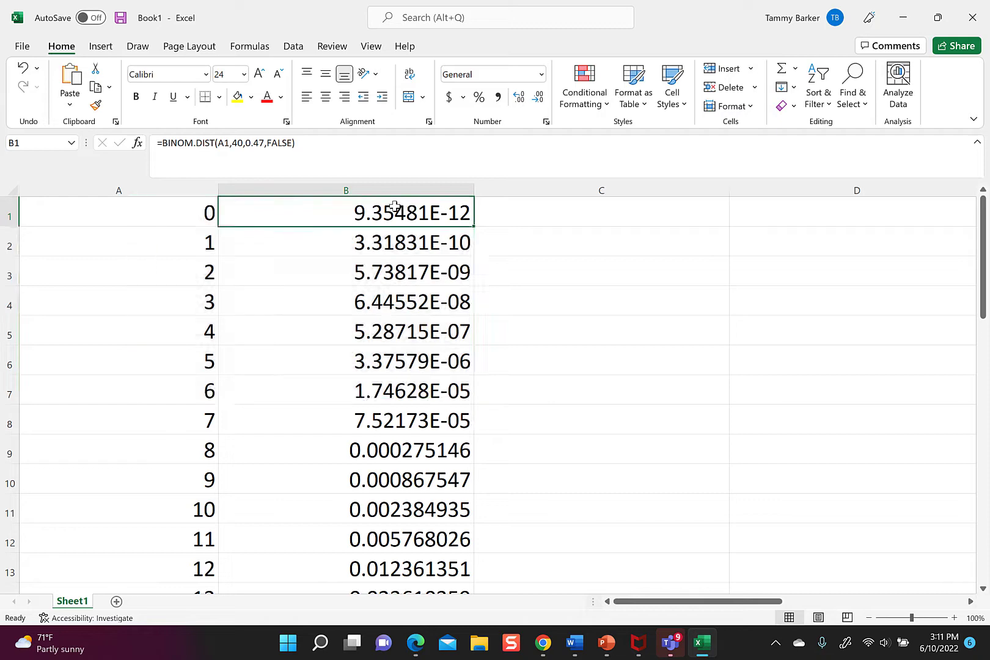
click(237, 143)
key(BackSpace)
key(BackSpace)
text(12)
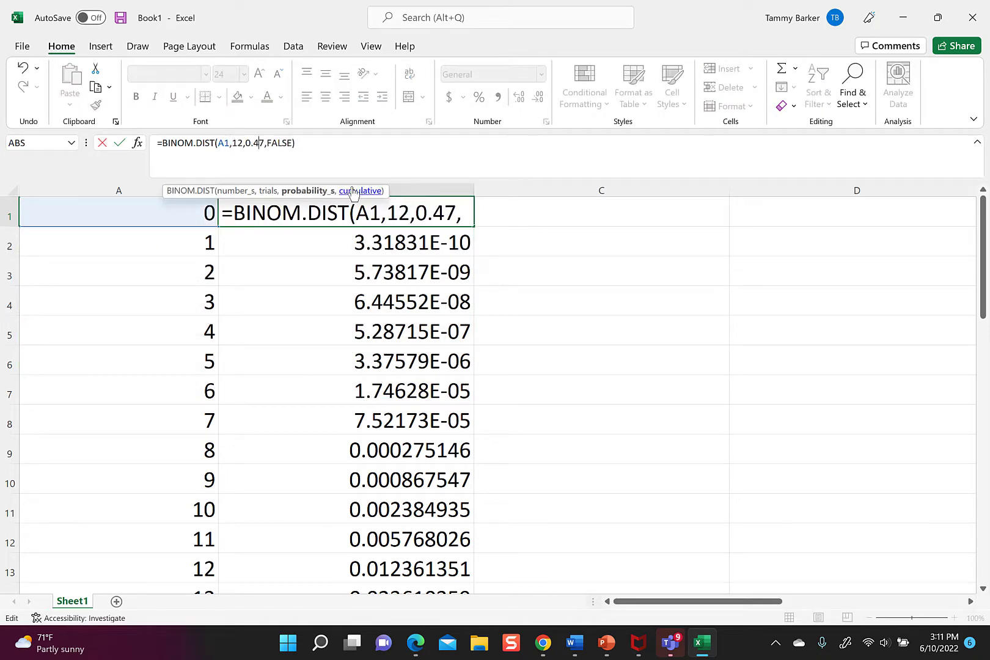
key(Right)
key(Right)
key(Right)
key(Delete)
text(5)
key(Return)
Fill the B1 formula down to B13 and delete the leftover cells A14:B42, shifting cells left.
click(470, 214)
drag(475, 227, 460, 569)
scroll(195, 449, down, 2)
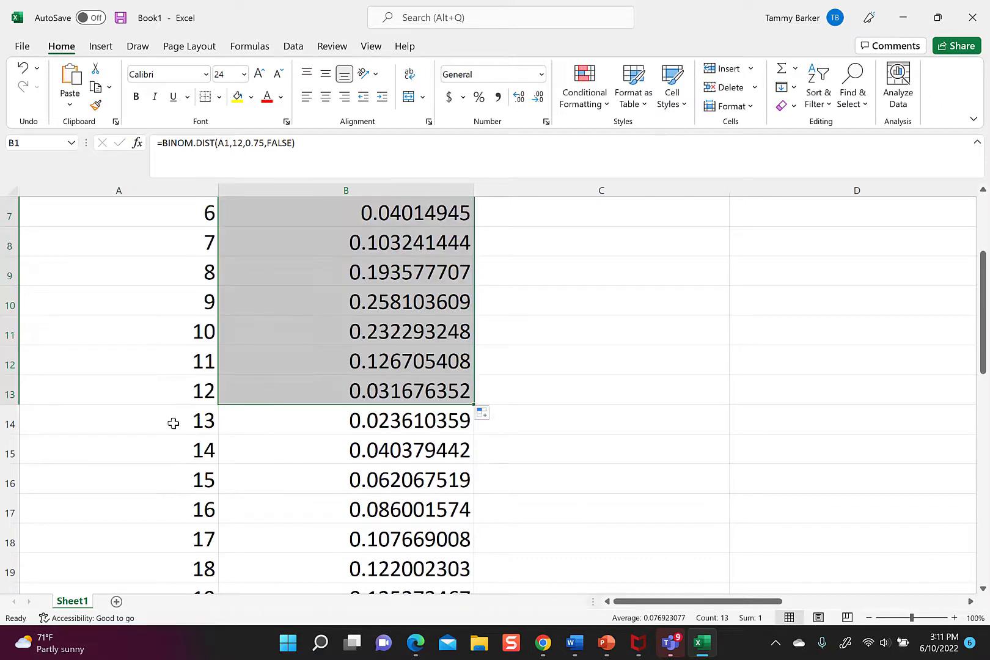
drag(172, 422, 384, 651)
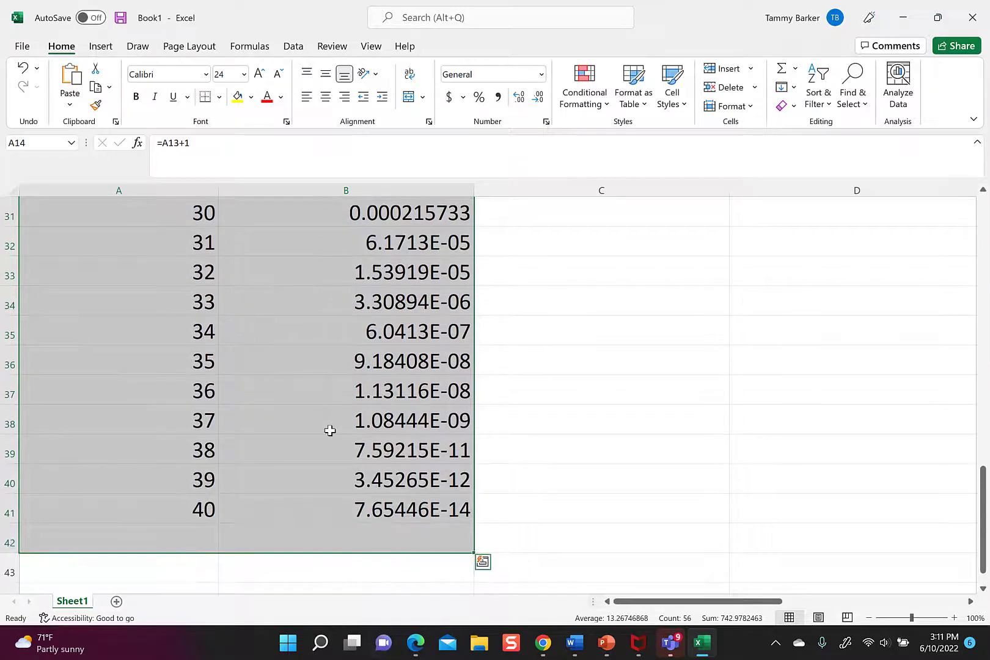
right_click(330, 429)
click(373, 186)
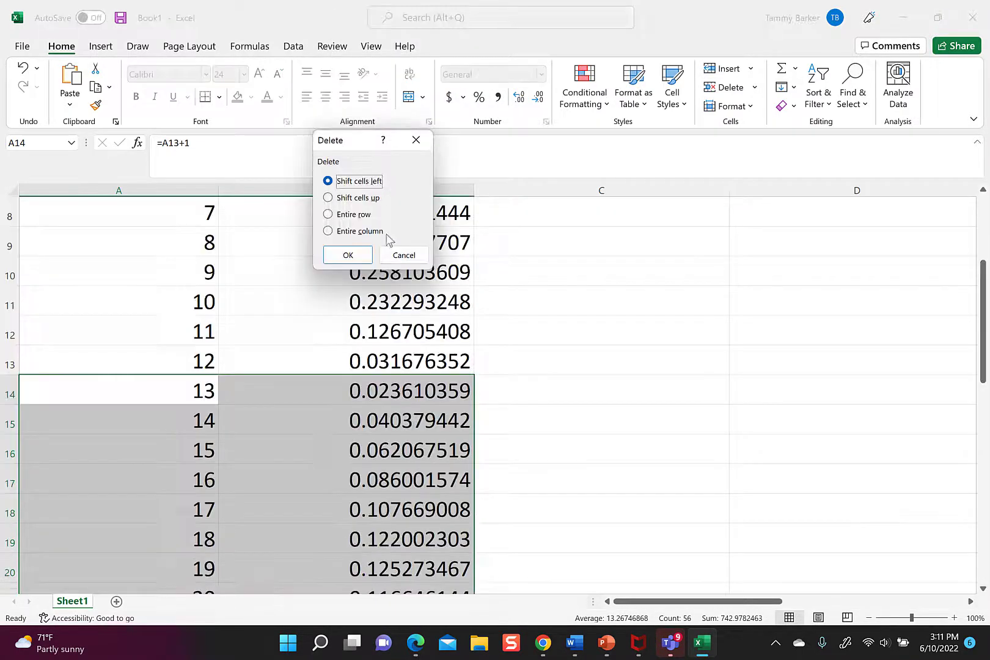
click(347, 254)
Insert a clustered column chart of the data in A1:B13.
scroll(244, 272, up, 2)
scroll(172, 212, up, 1)
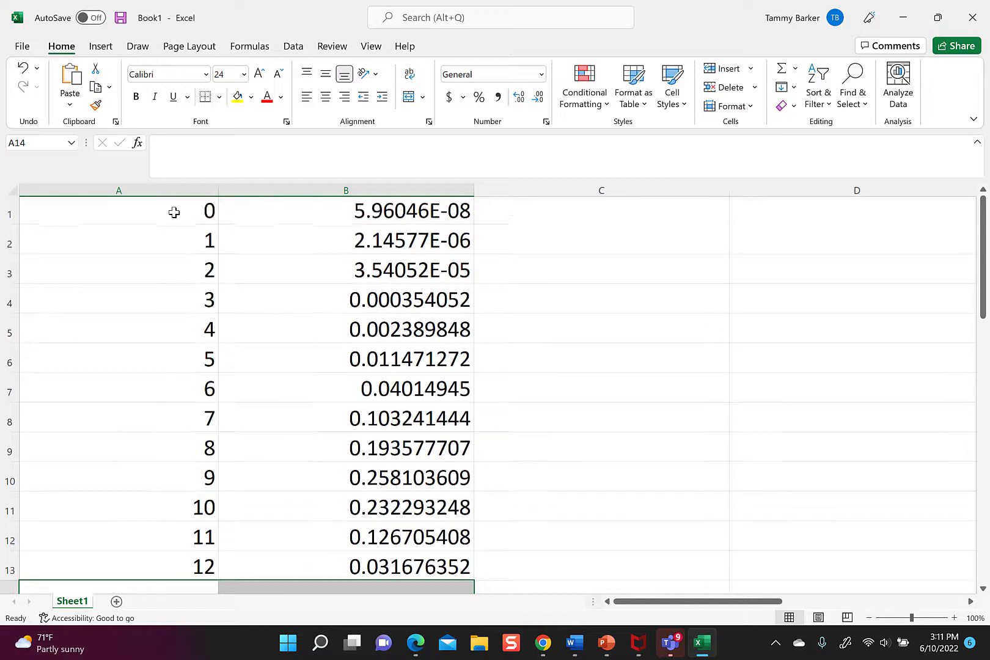
drag(184, 213, 387, 567)
click(101, 47)
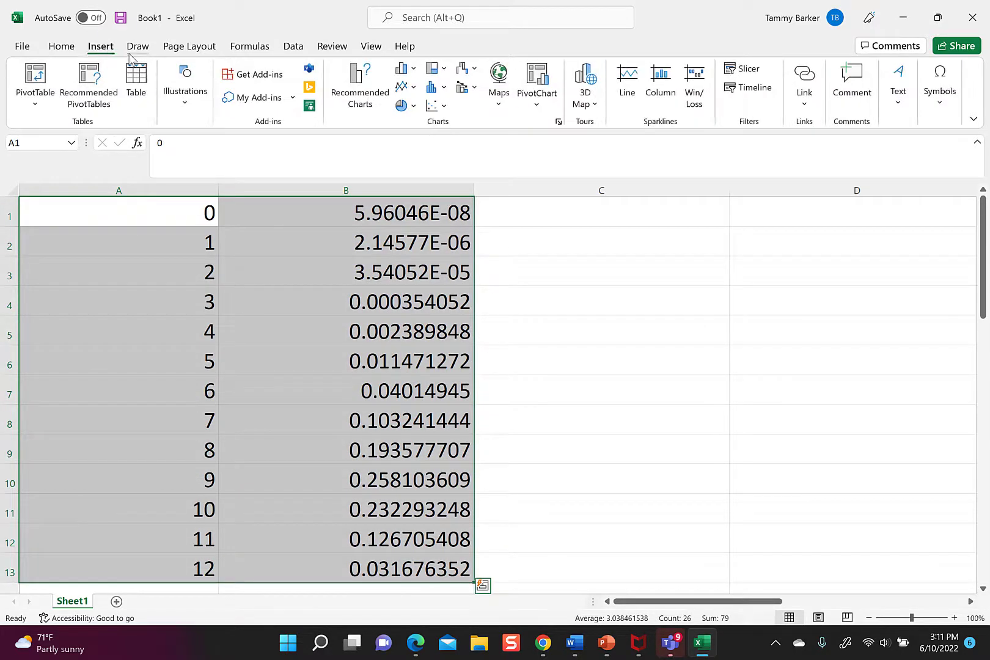
click(352, 84)
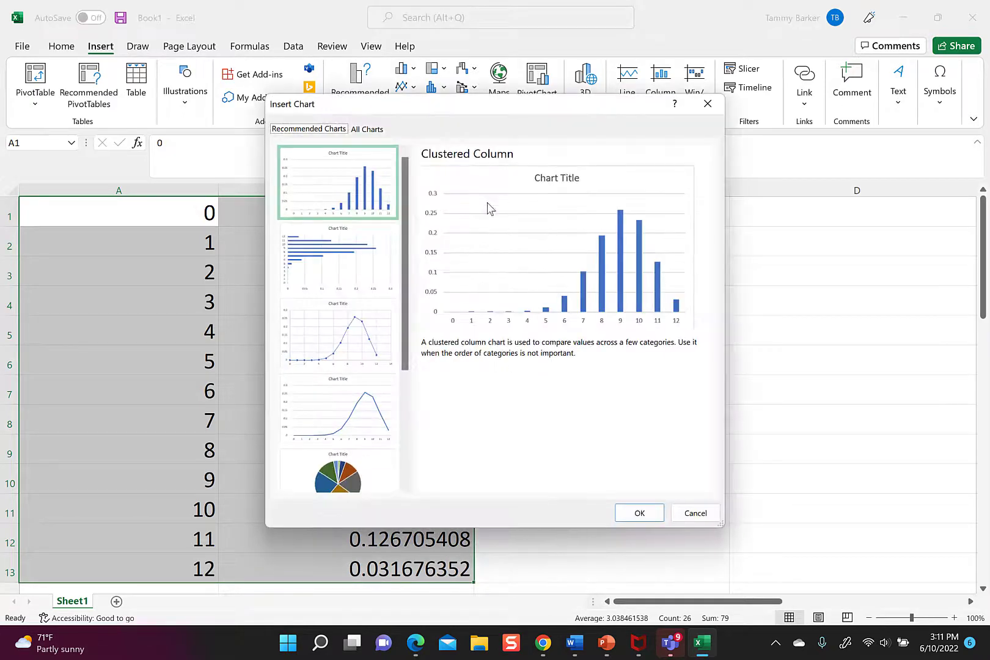
click(641, 517)
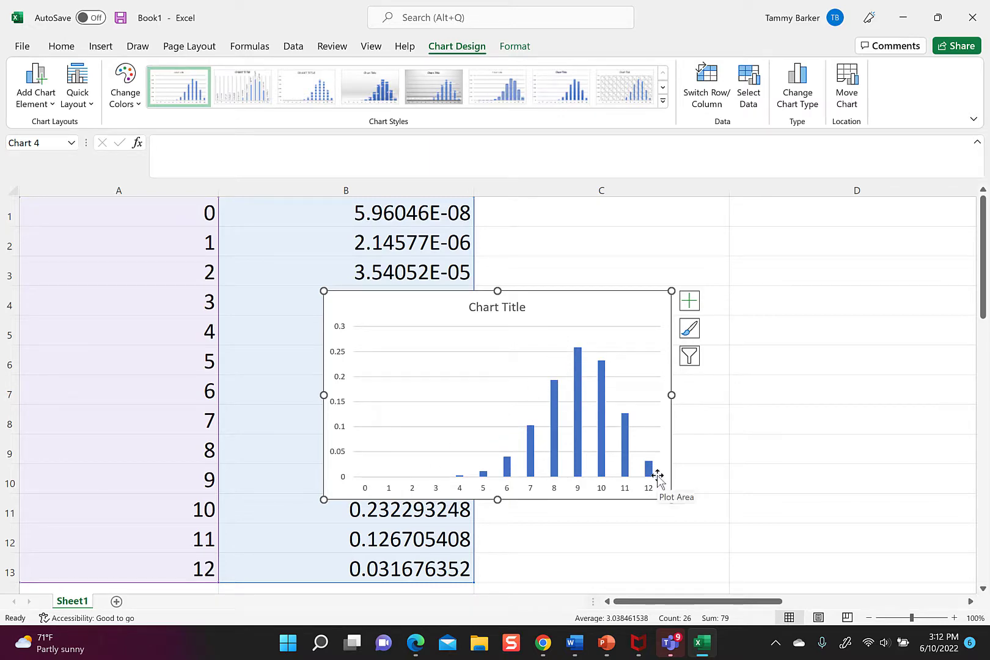
In Sheet2 cell A1, compute the probability of exactly 18 successes with =binom.dist(18,42,.33,false).
key(alt+Tab)
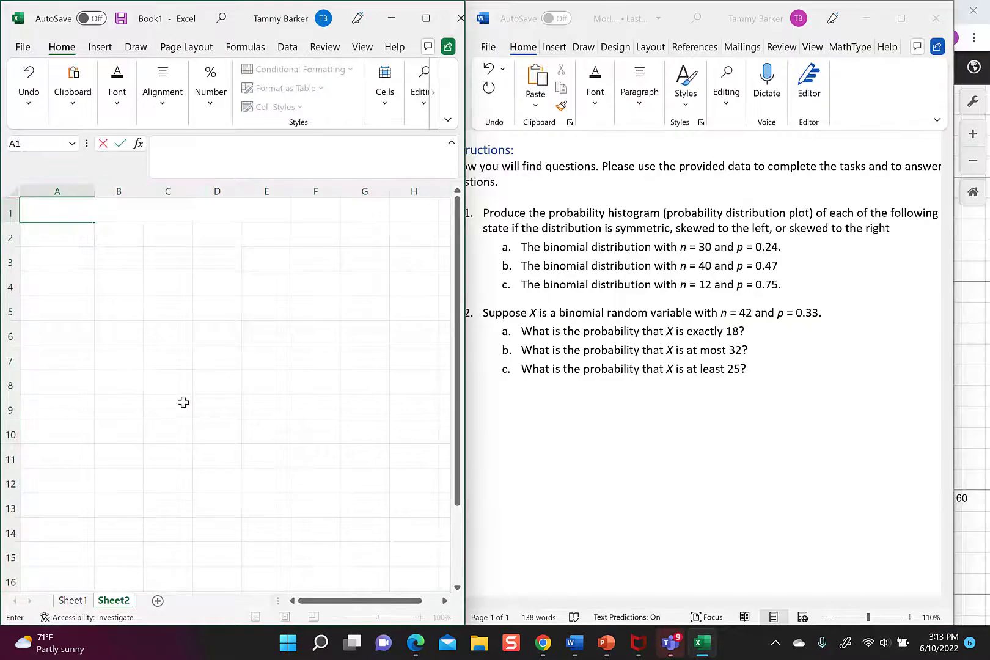
text(=bino)
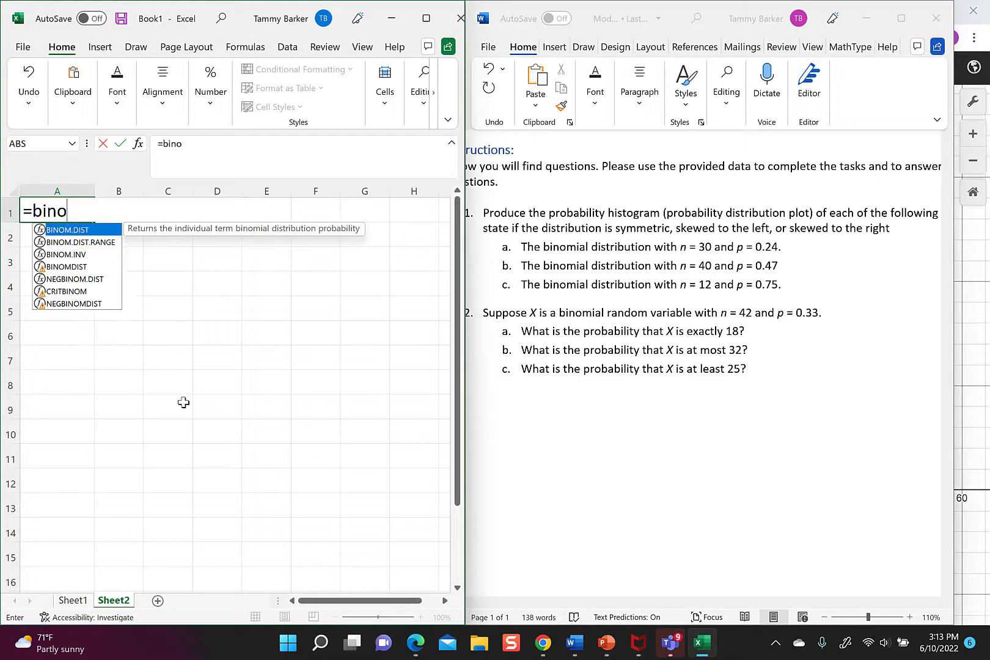
text(m.dist()
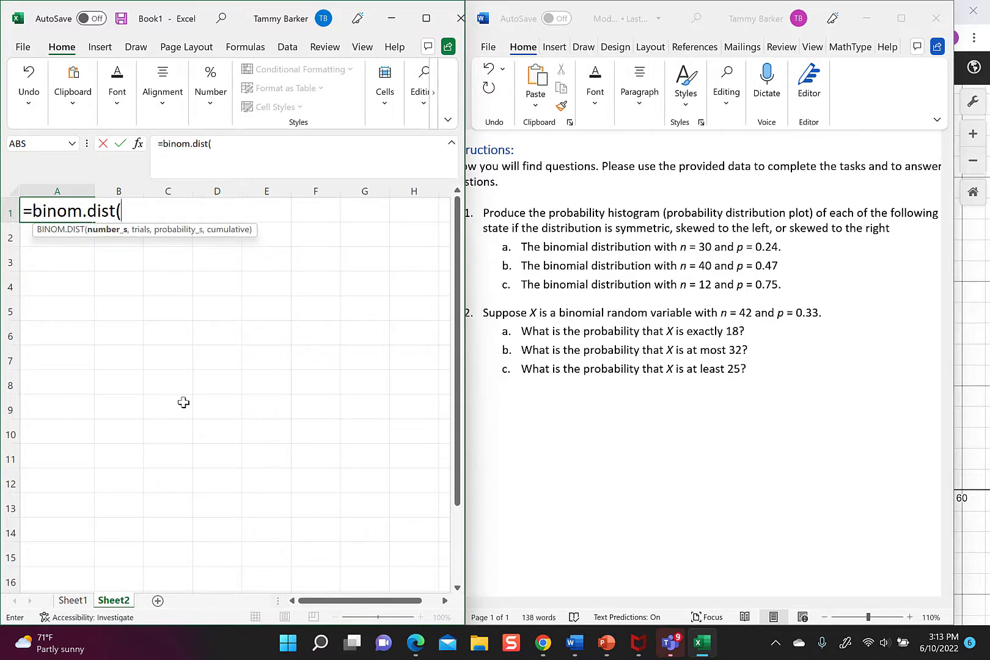
text(18,)
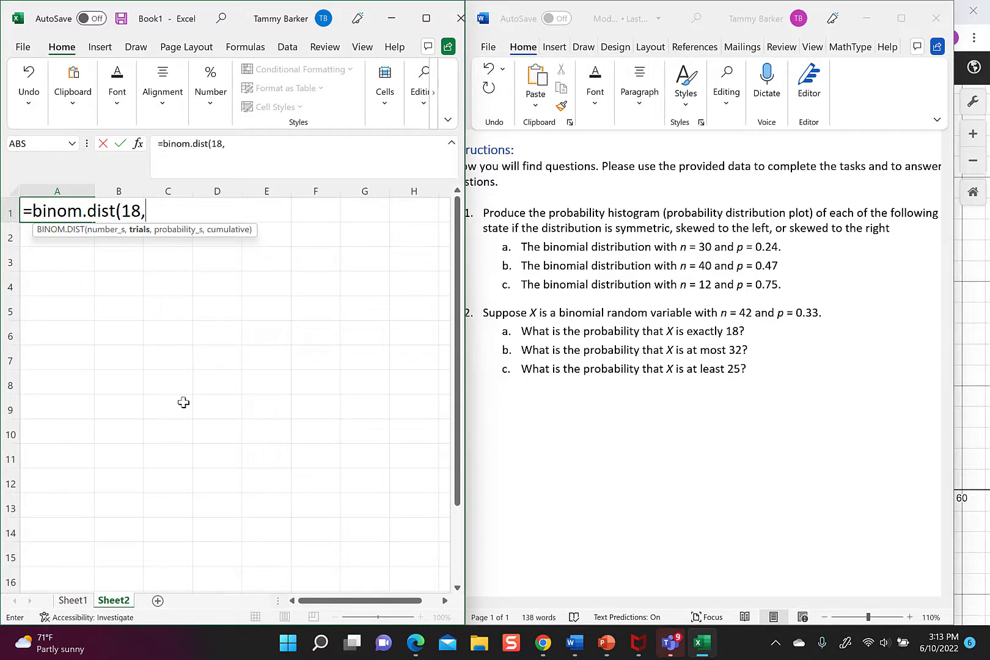
text(42,.3)
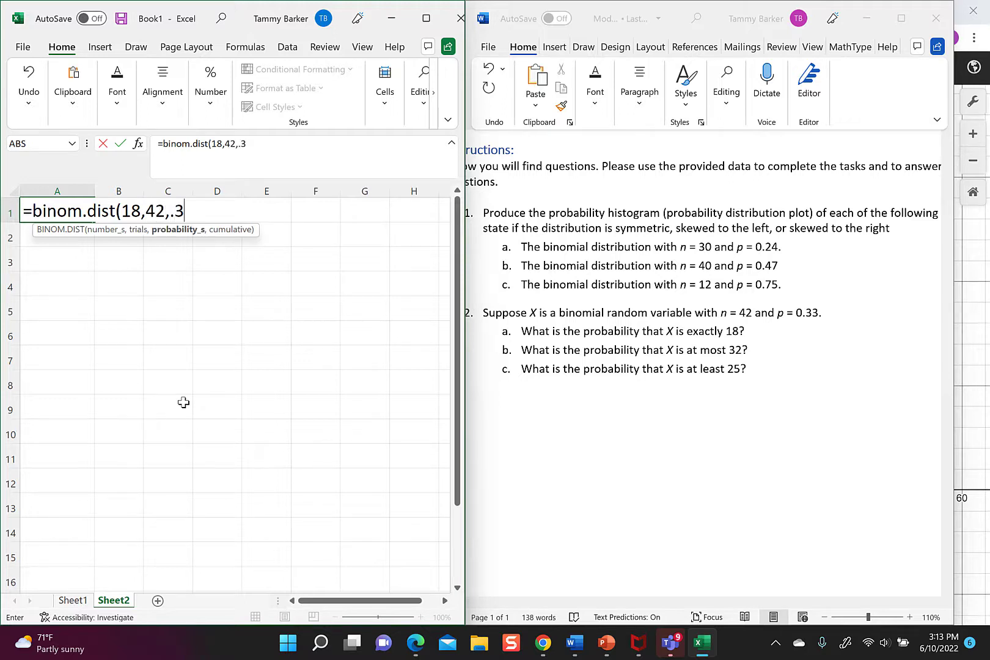
text(3,false))
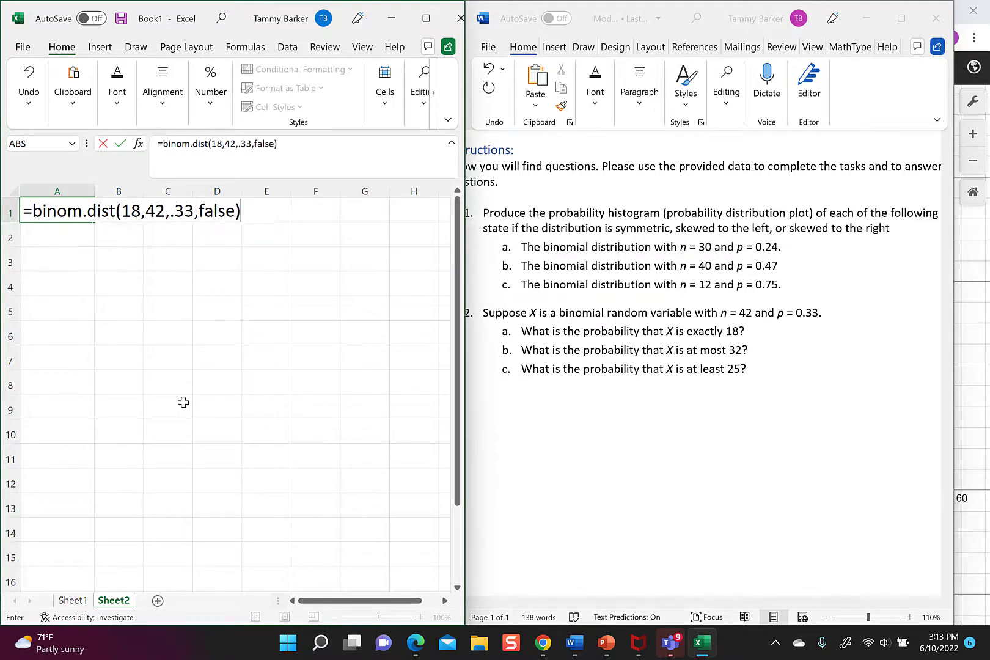
key(Return)
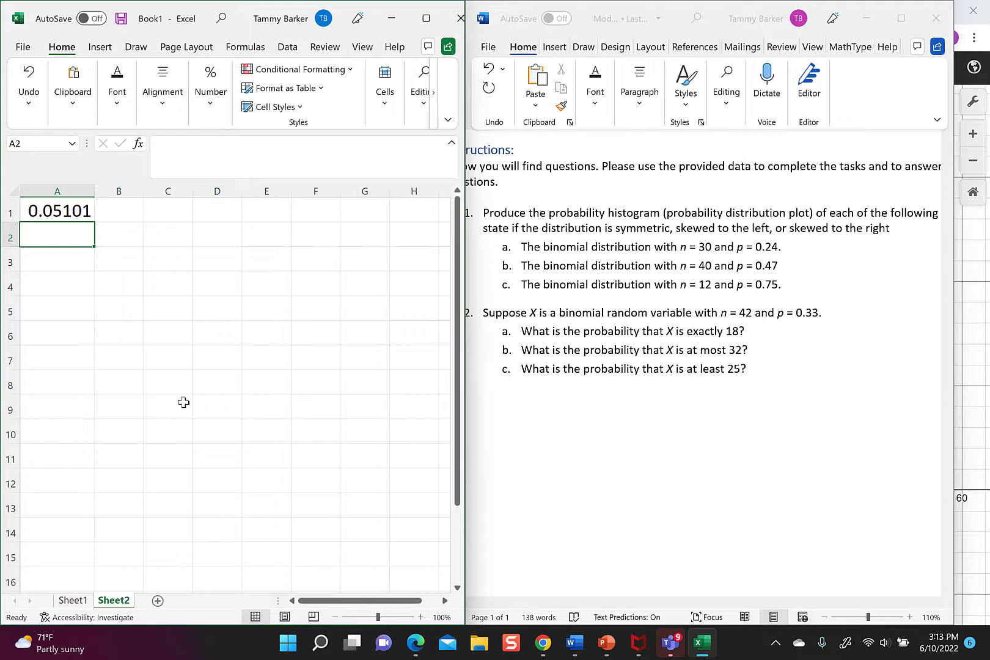
In cell A2, compute the probability of at most 32 successes with =binom.dist(32,42,.33,true).
text(=)
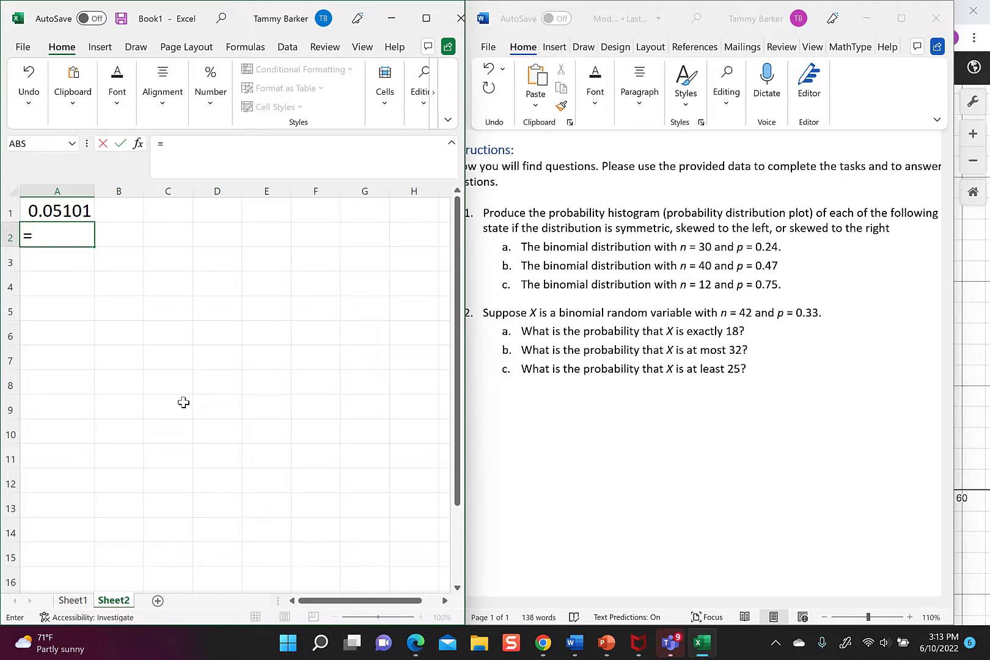
text(bino)
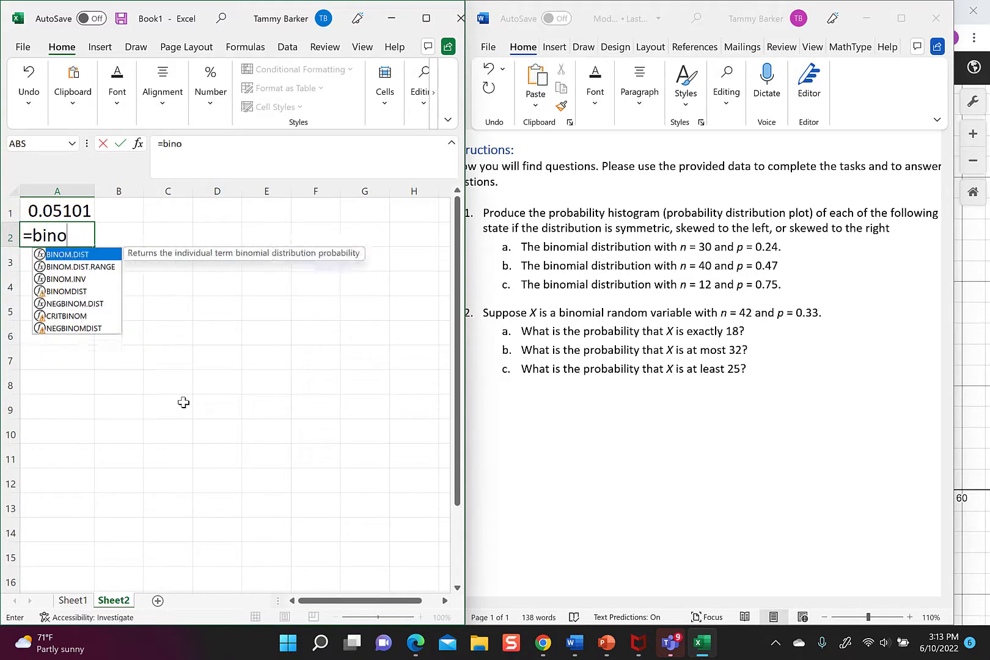
text(m.dist()
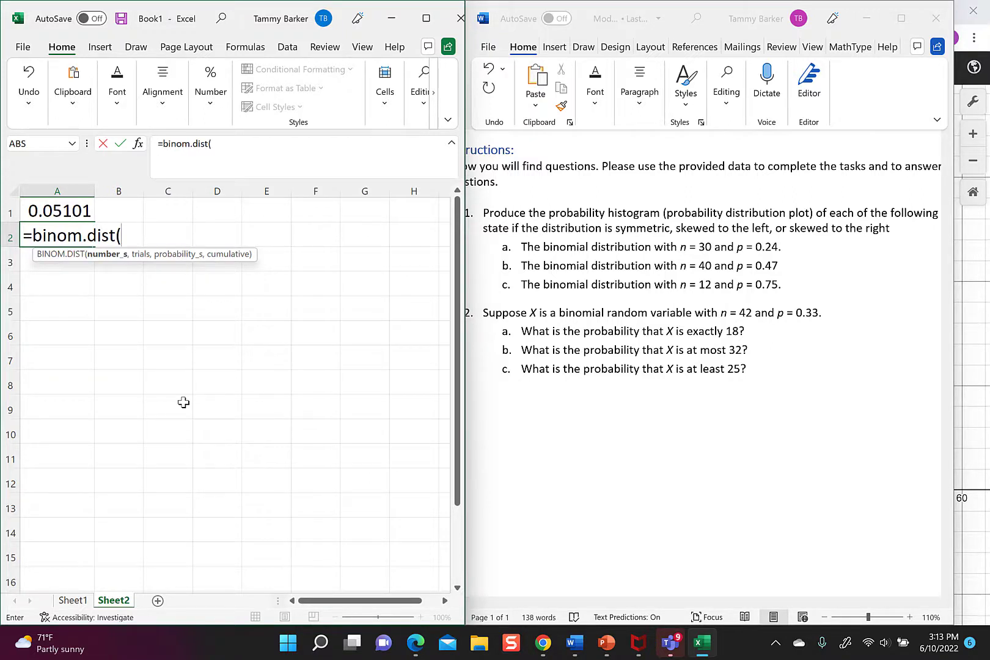
text(32,4)
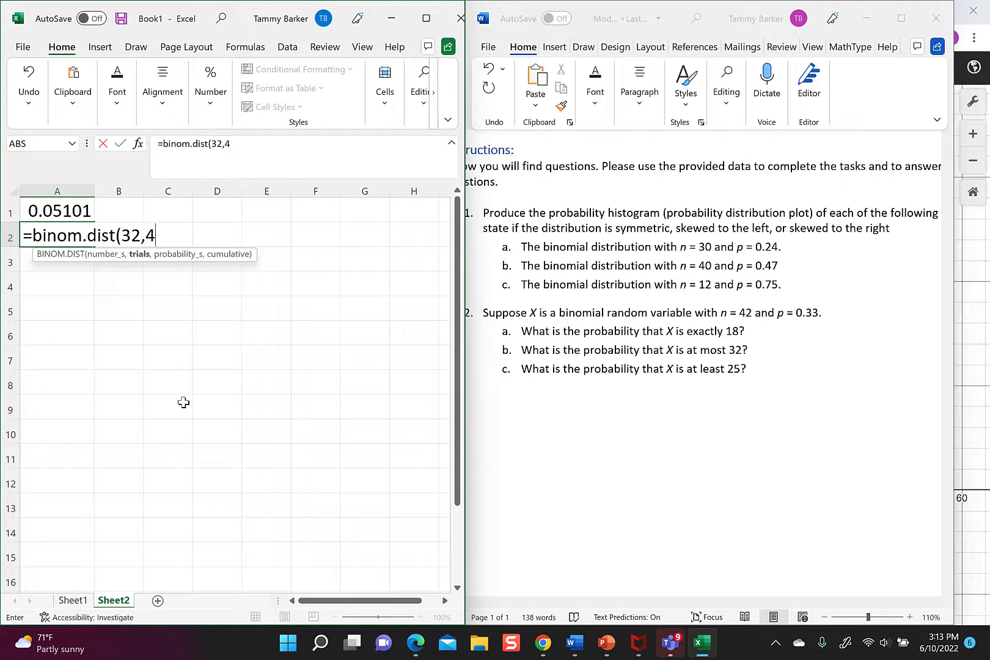
text(2,.3)
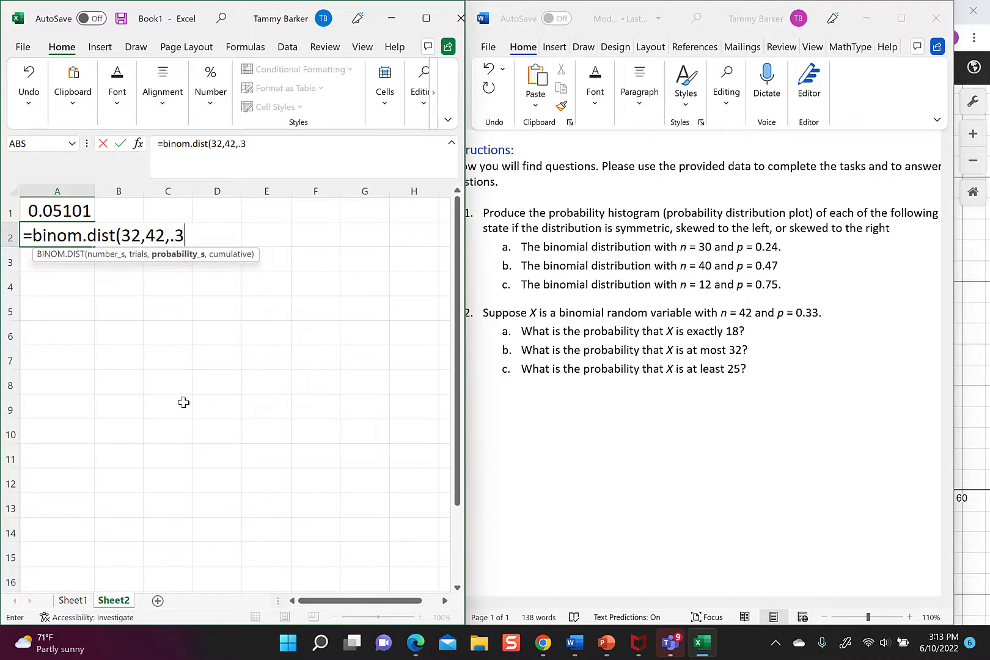
text(3,tr)
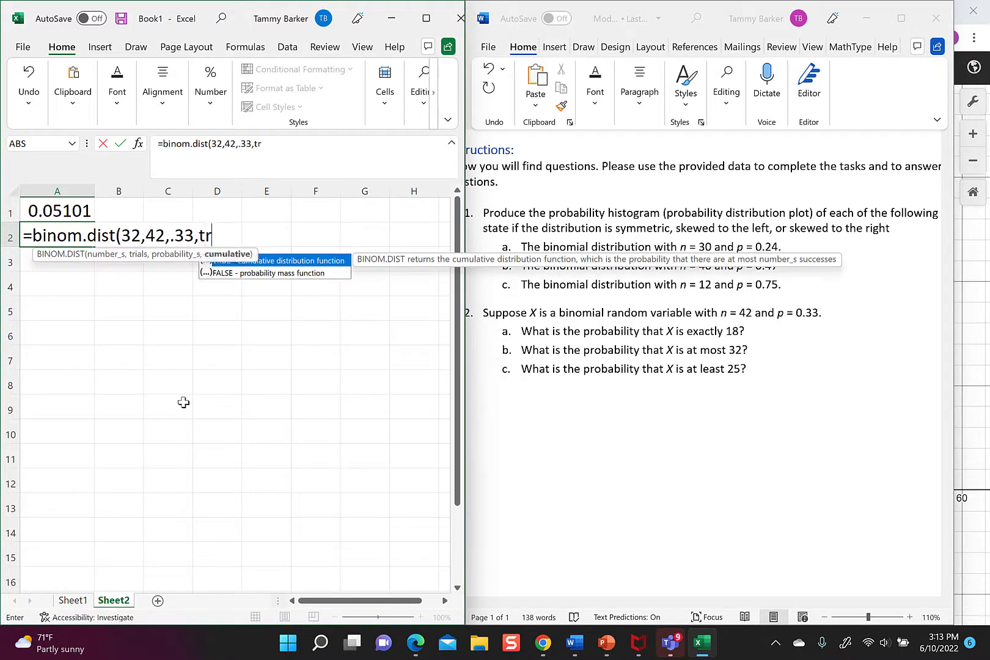
text(ue))
key(Return)
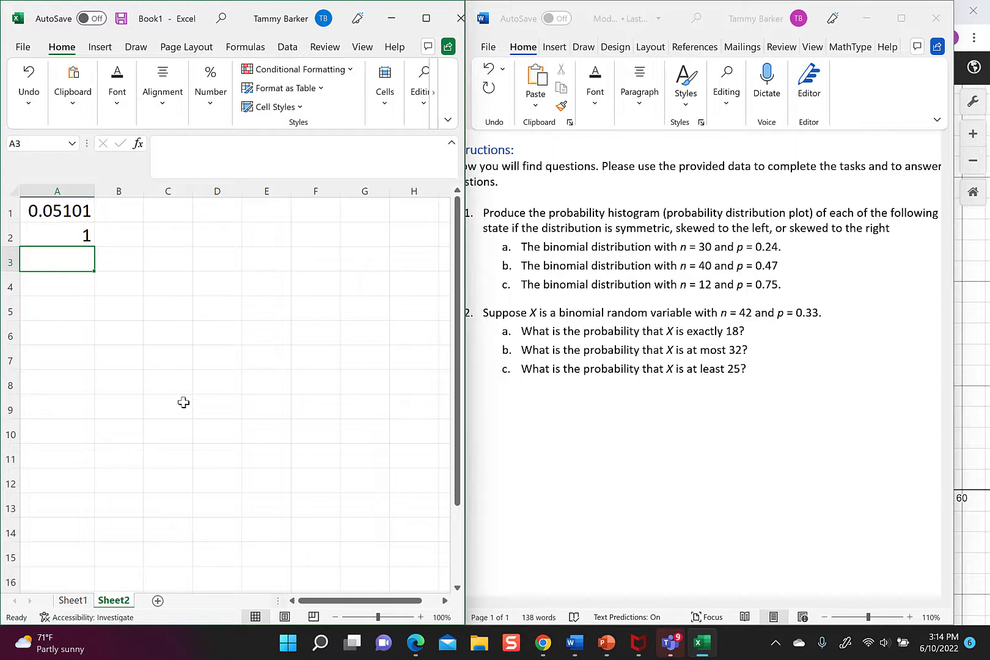
In cell A3, compute the cumulative probability of at most 24 successes with =binom.dist(24,42,.33,true).
text(=b)
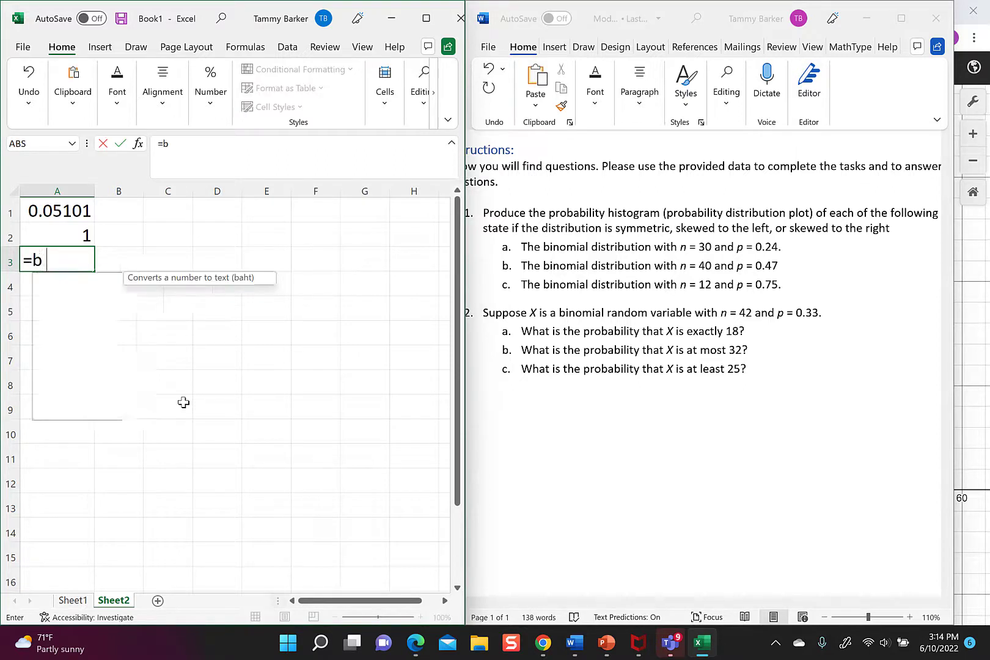
text(inom.dist()
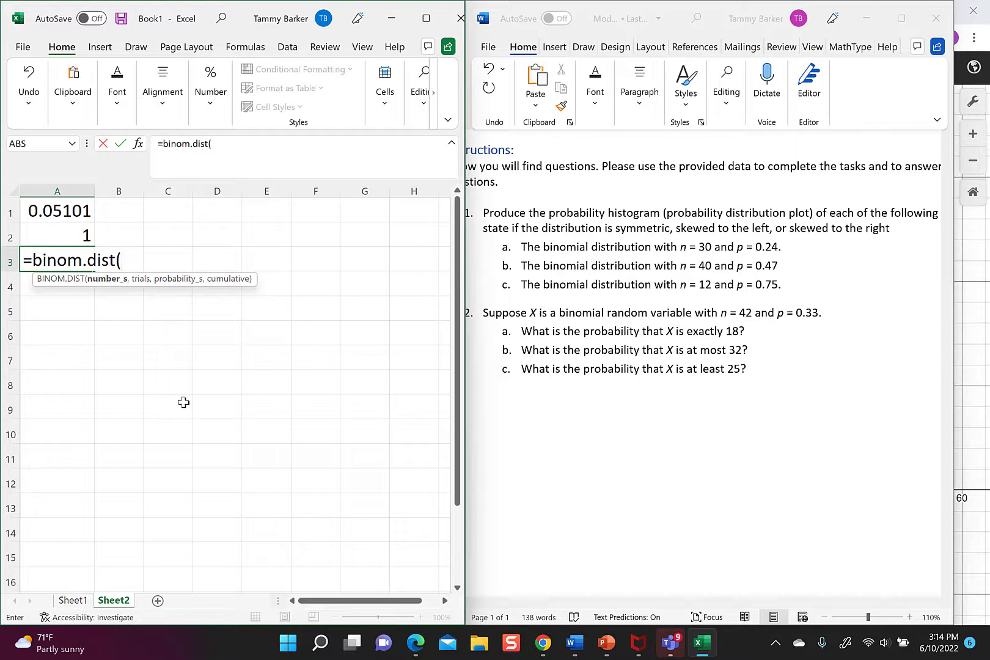
text(24,42,)
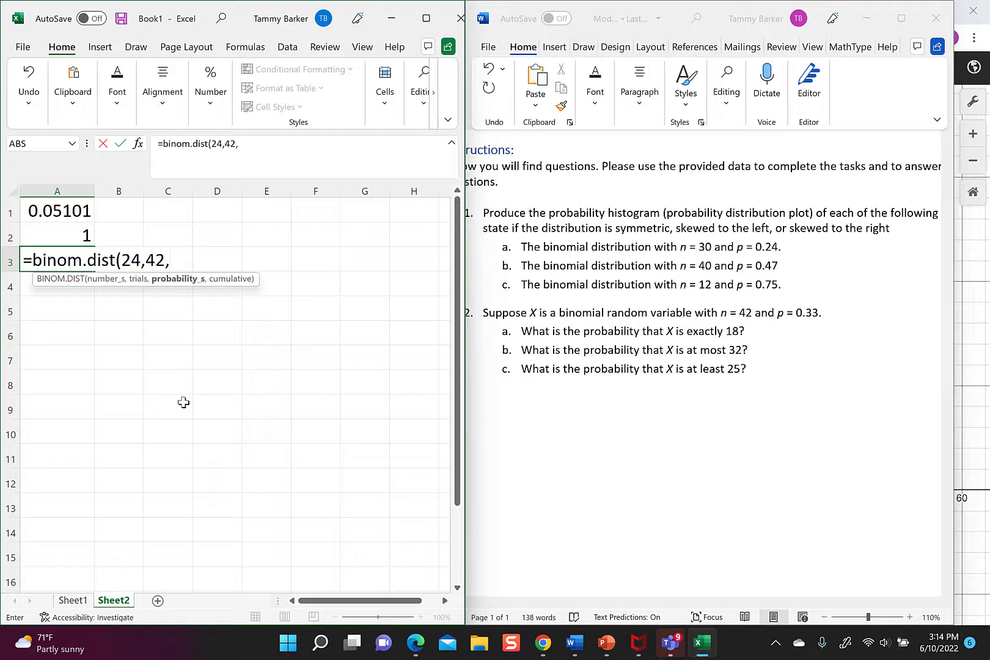
text(.33,)
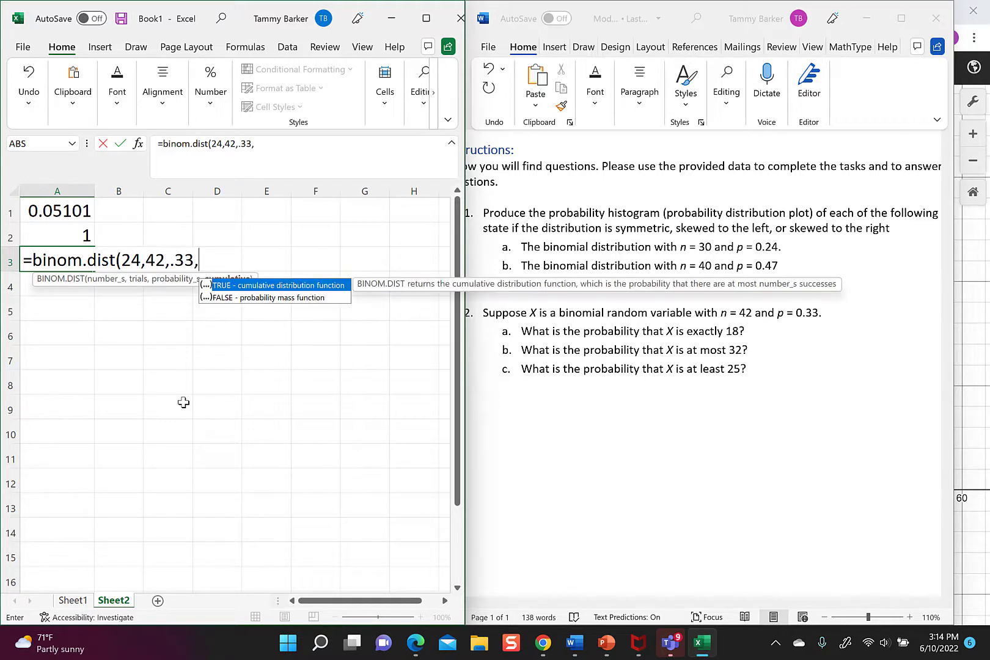
text(true))
key(Return)
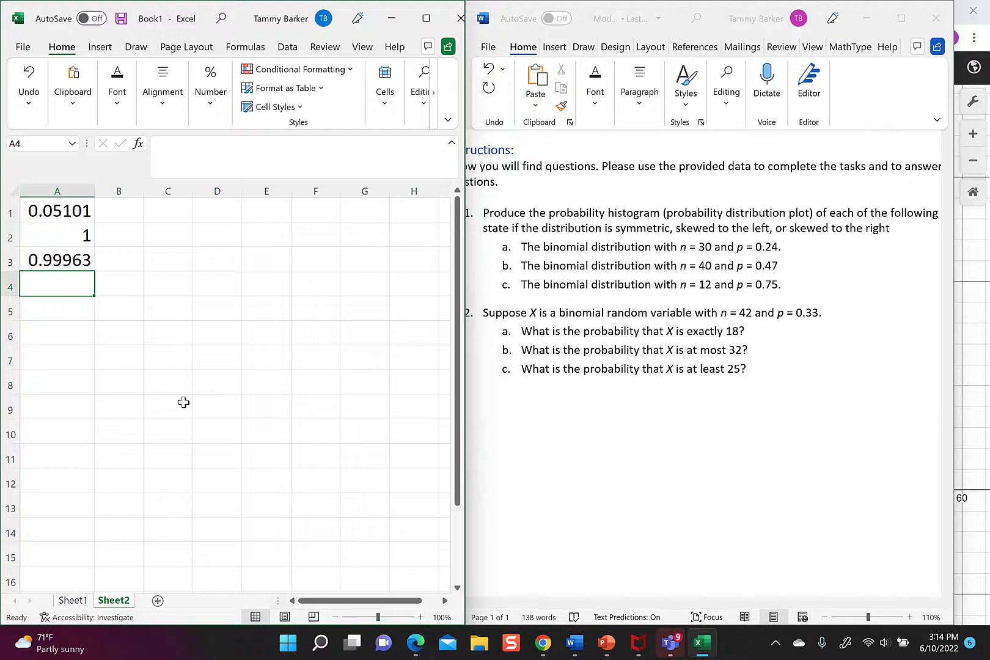
In cell A4, compute the probability of at least 25 successes with =1-A3, and check it against the Desmos result.
text(=1-)
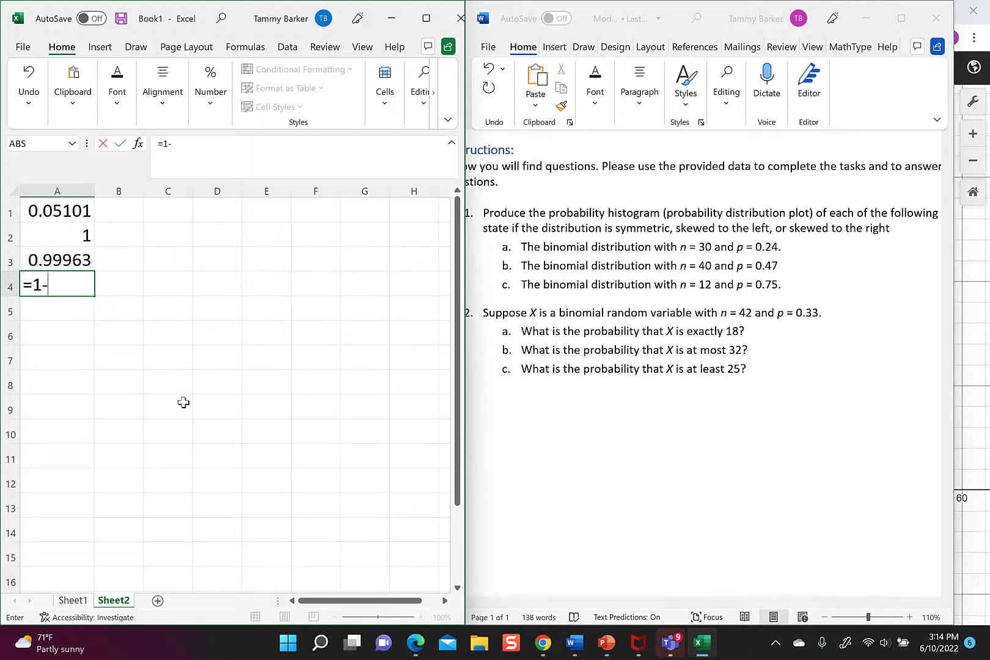
click(66, 261)
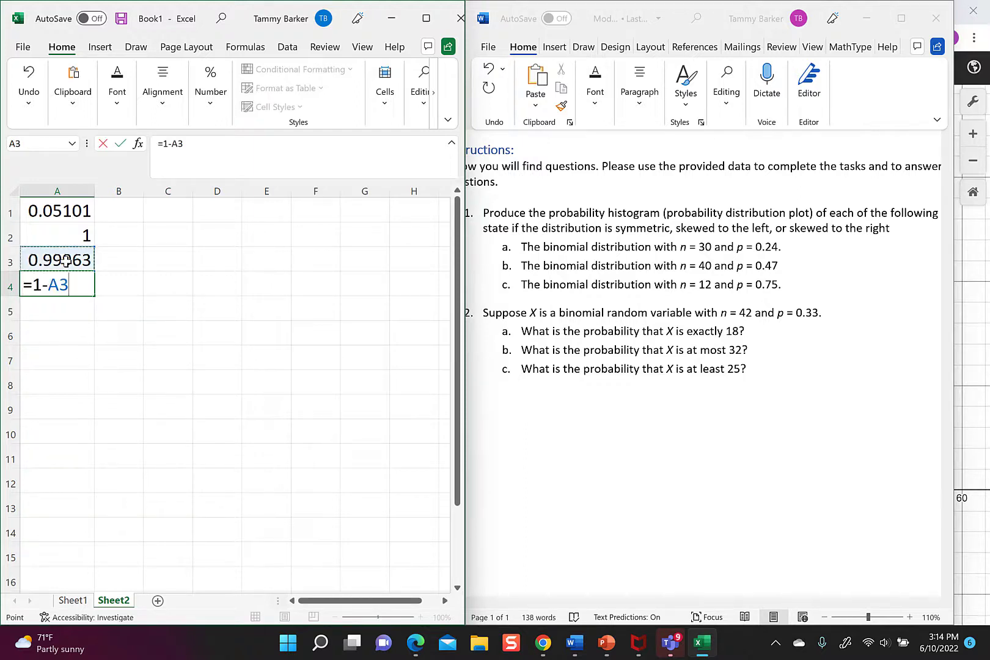
key(Return)
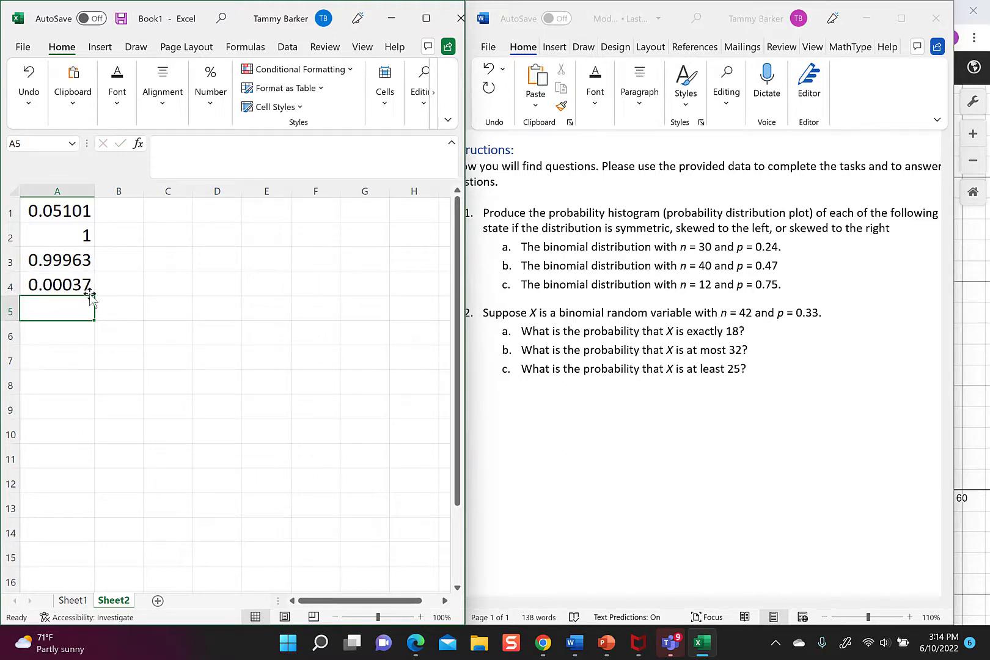
click(542, 649)
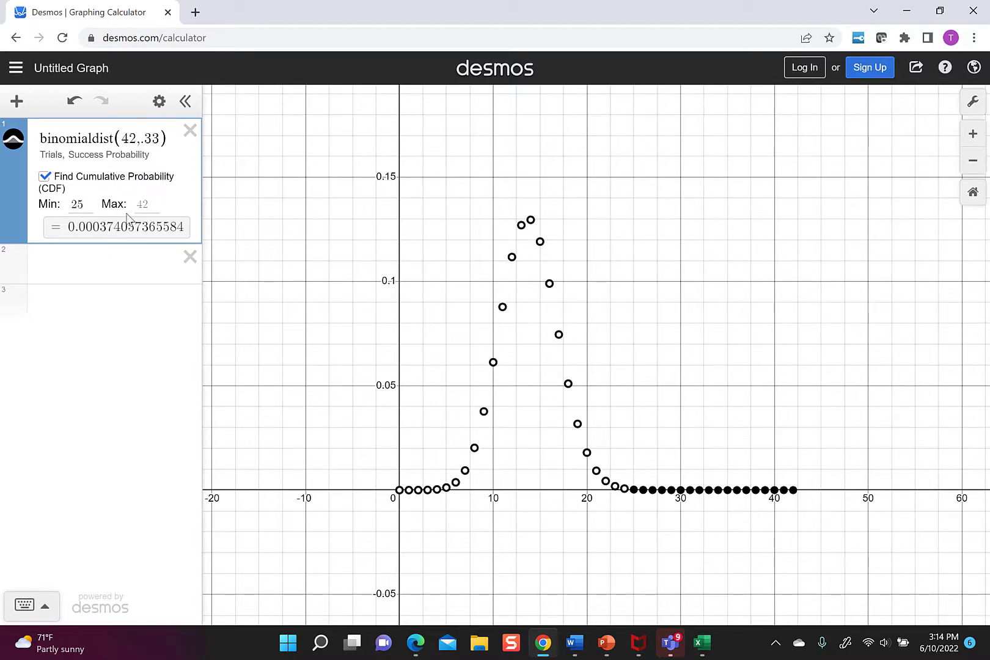
Switch back to Excel and enter the note "at least 1-" in cell B5 of Sheet2.
click(702, 643)
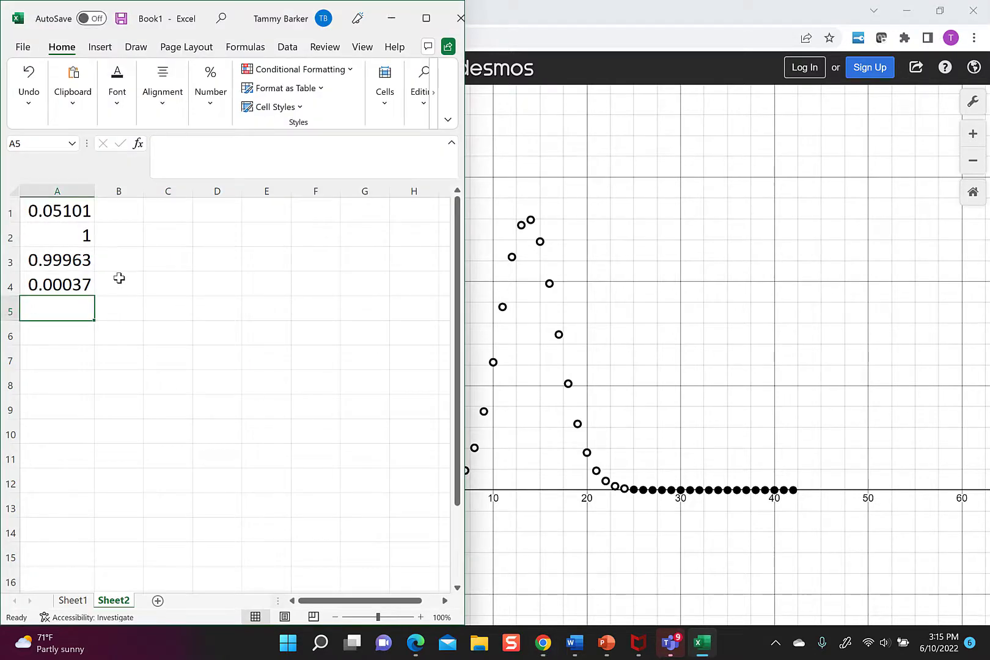
click(117, 313)
text(at l)
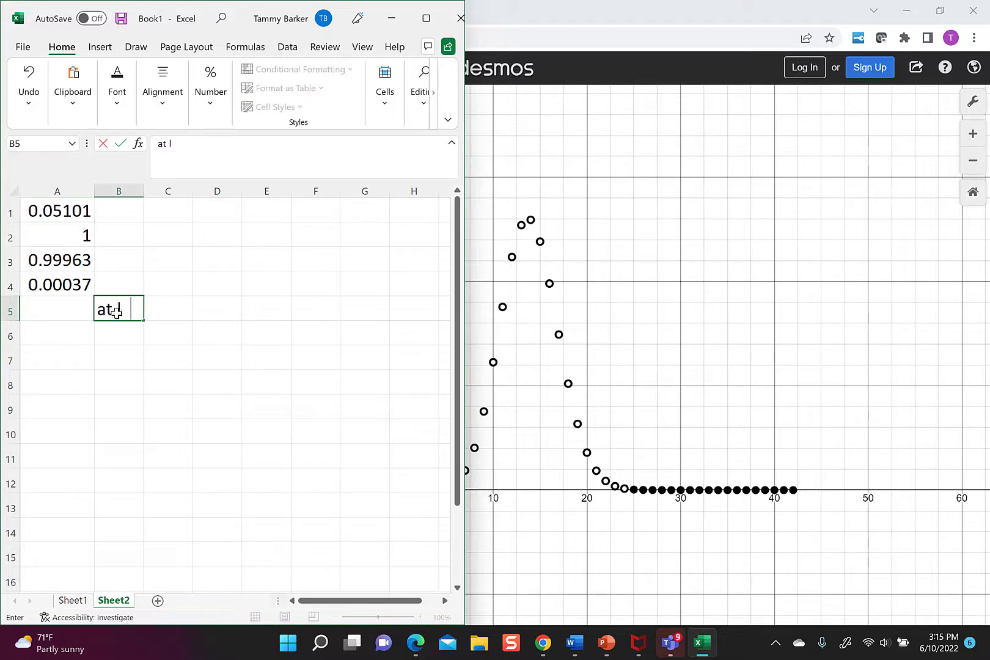
text(east 1-)
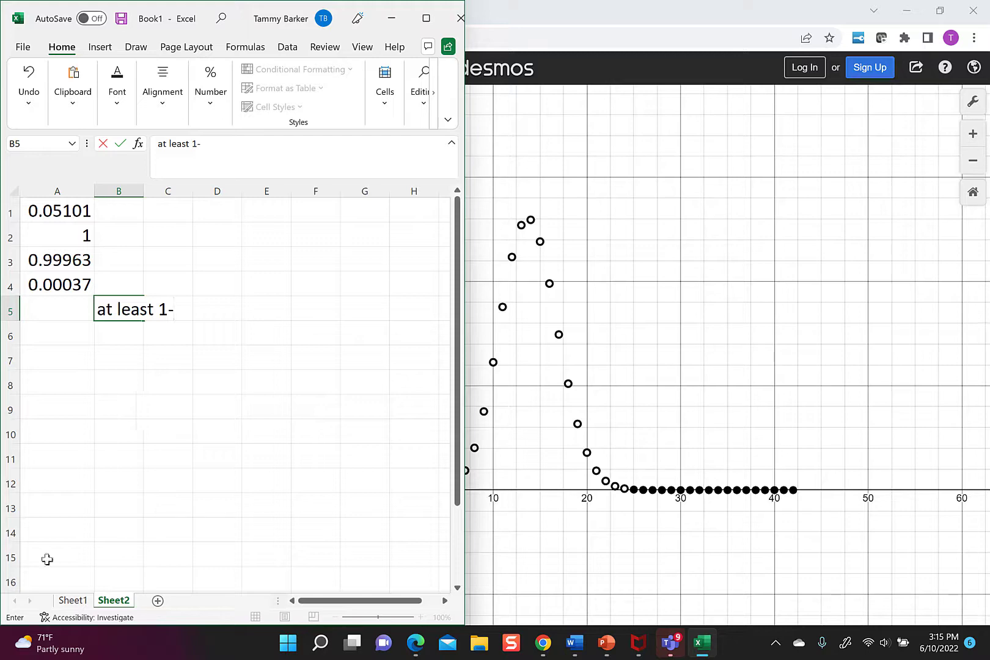
On Sheet1, enlarge the column chart of the 0 to 12 distribution in both width and height.
click(73, 599)
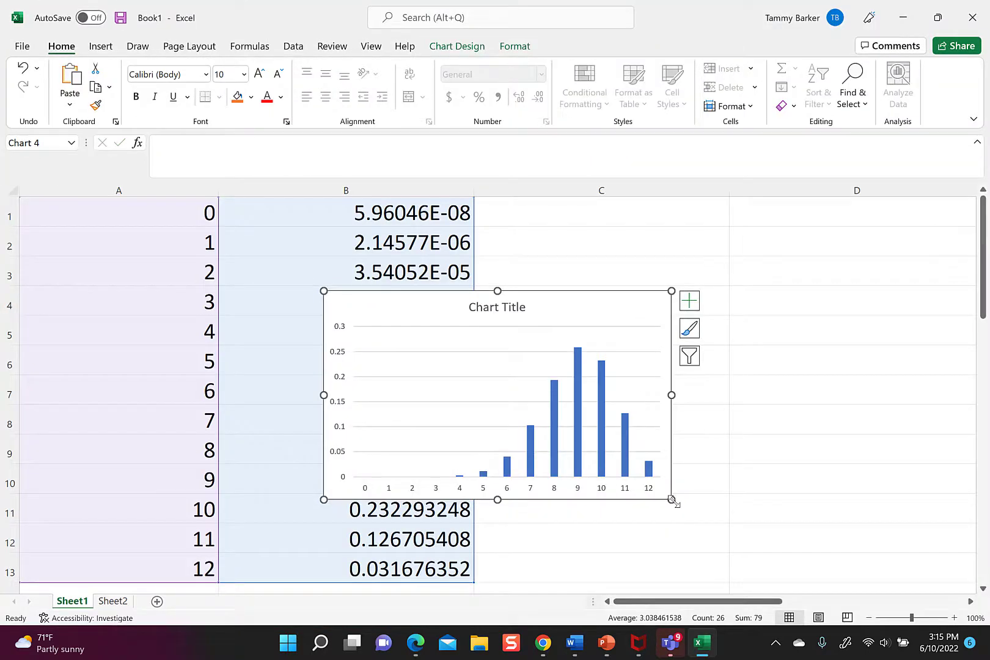
drag(674, 501, 725, 536)
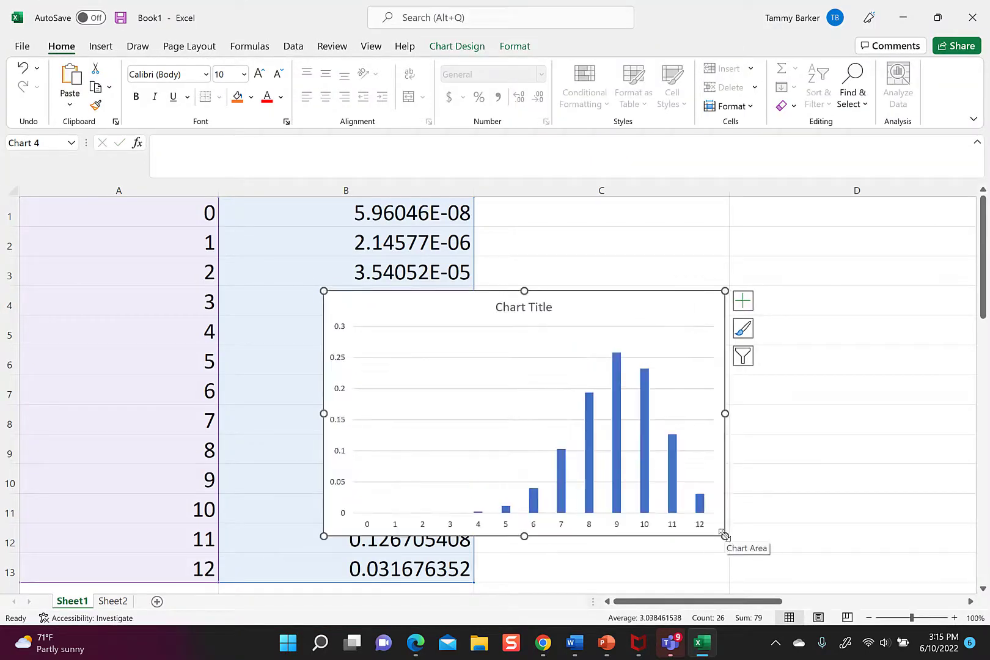